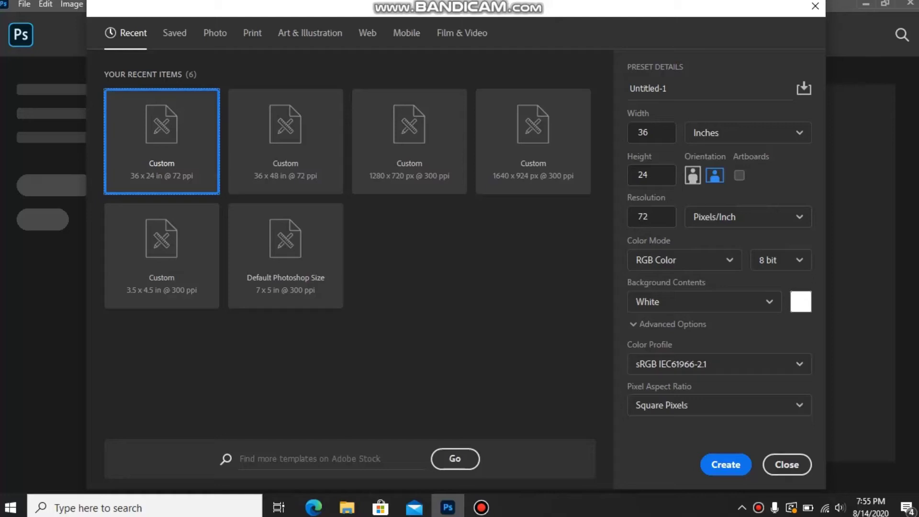
Step: Create a new white RGB document, 36 × 24 inches at 72 ppi
{"action": "key", "text": "Tab"}
{"action": "key", "text": "BackSpace"}
{"action": "type", "text": "24"}
{"action": "key", "text": "shift+Tab"}
{"action": "type", "text": "36"}
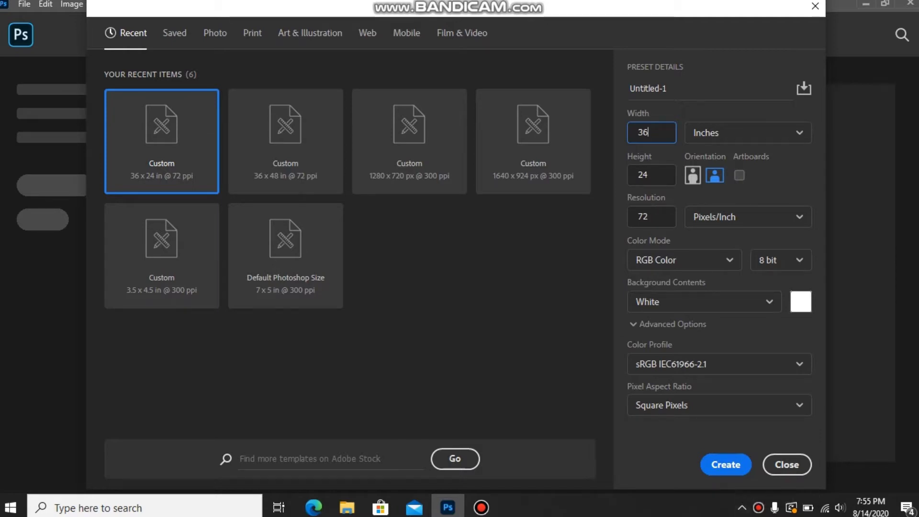
{"action": "key", "text": "Escape"}
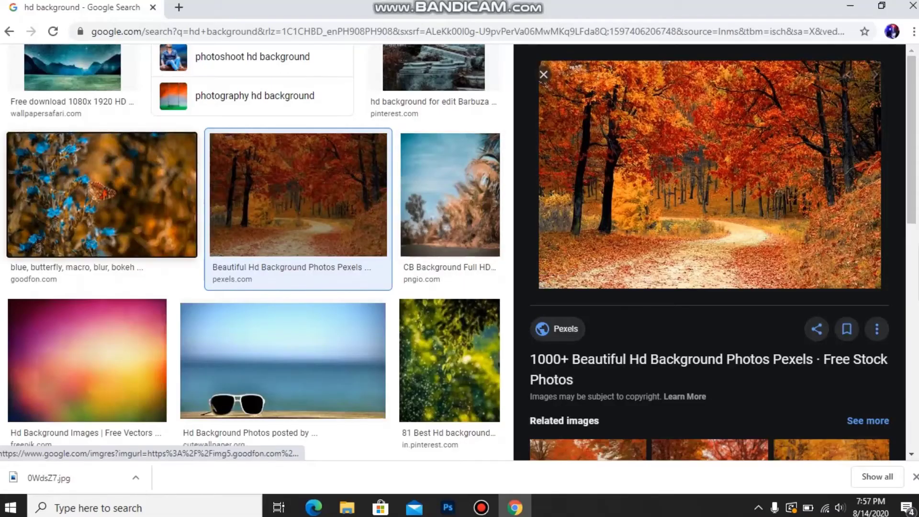
Step: Save the blue butterfly bokeh wallpaper from Google Images to the downloads folder
{"action": "left_click", "coordinate": [102, 195]}
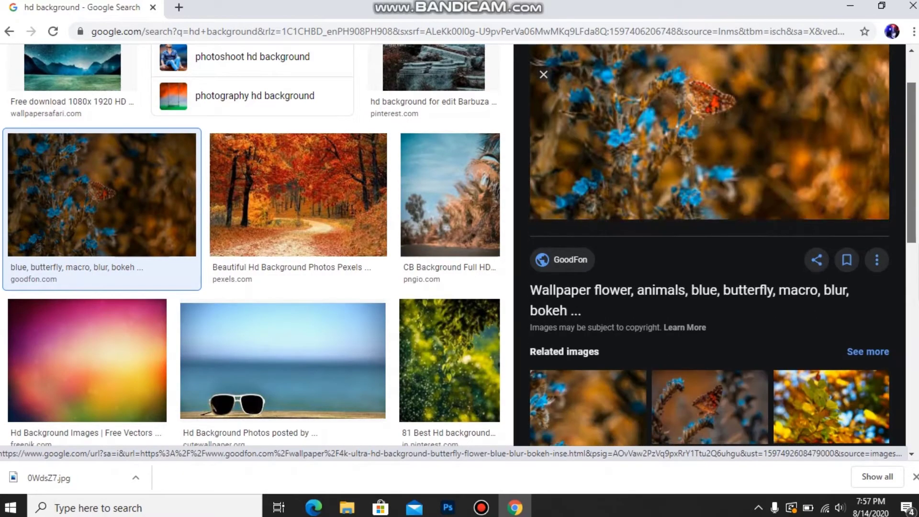
{"action": "right_click", "coordinate": [661, 153]}
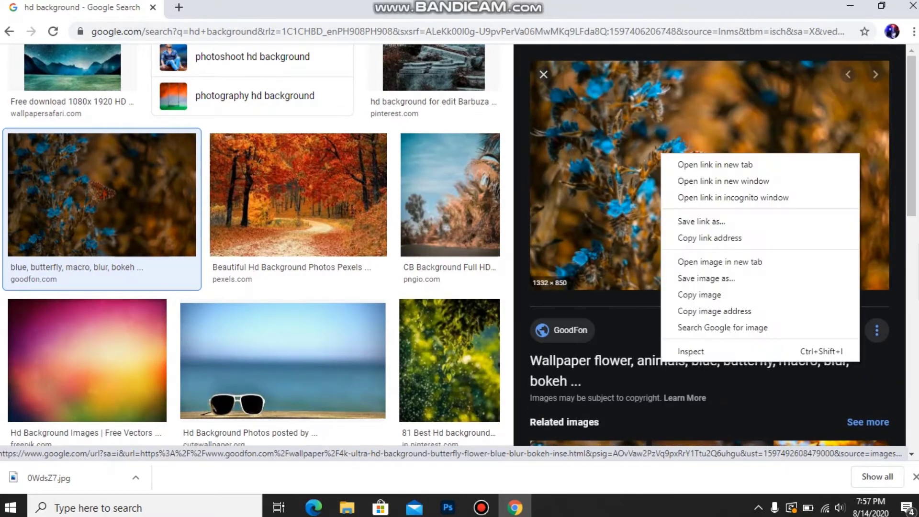
{"action": "left_click", "coordinate": [689, 279]}
{"action": "key", "text": "Return"}
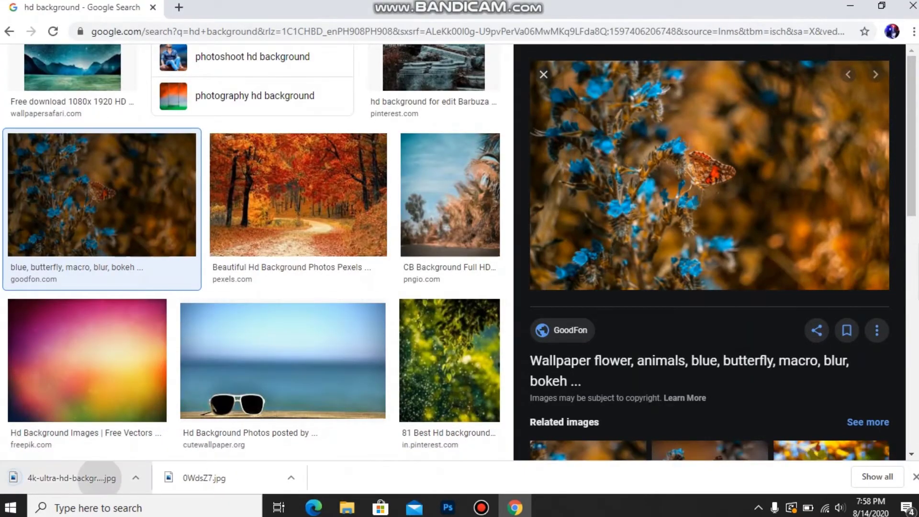
Step: Place the downloaded butterfly JPG on the canvas and stretch it to fill the canvas
{"action": "left_click_drag", "start_coordinate": [72, 477], "coordinate": [448, 507]}
{"action": "left_click_drag", "start_coordinate": [313, 333], "coordinate": [313, 333]}
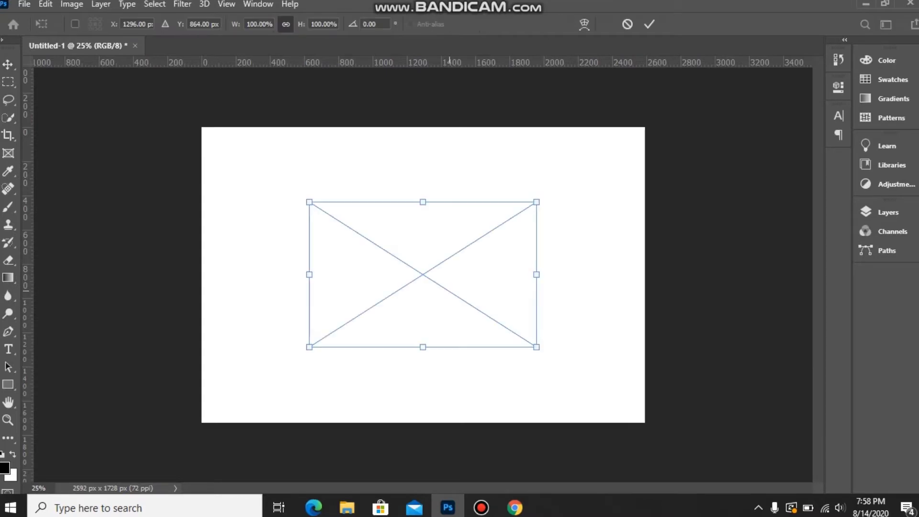
{"action": "left_click_drag", "start_coordinate": [422, 347], "coordinate": [423, 422]}
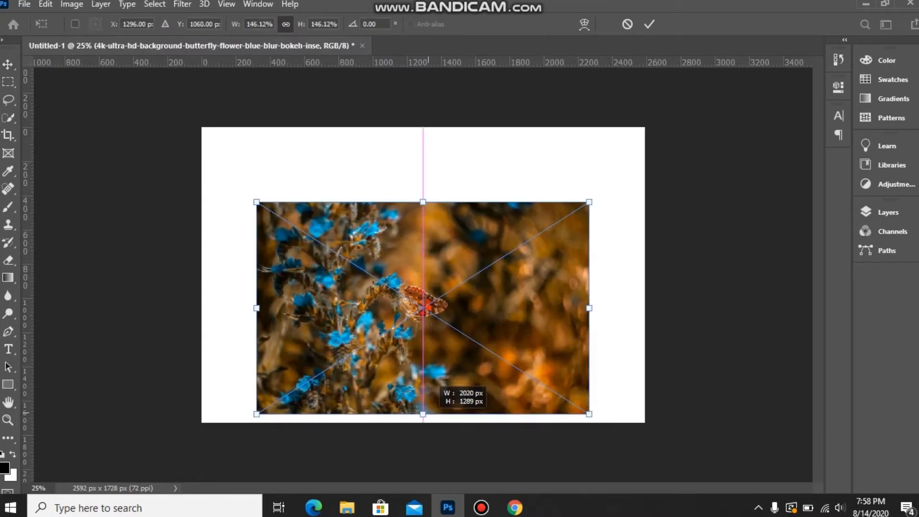
{"action": "left_click_drag", "start_coordinate": [423, 202], "coordinate": [423, 127]}
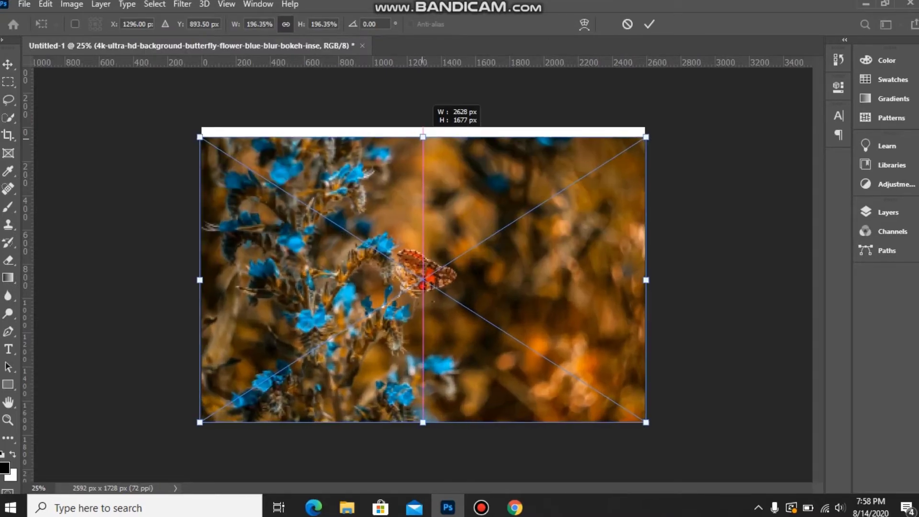
{"action": "key", "text": "Return"}
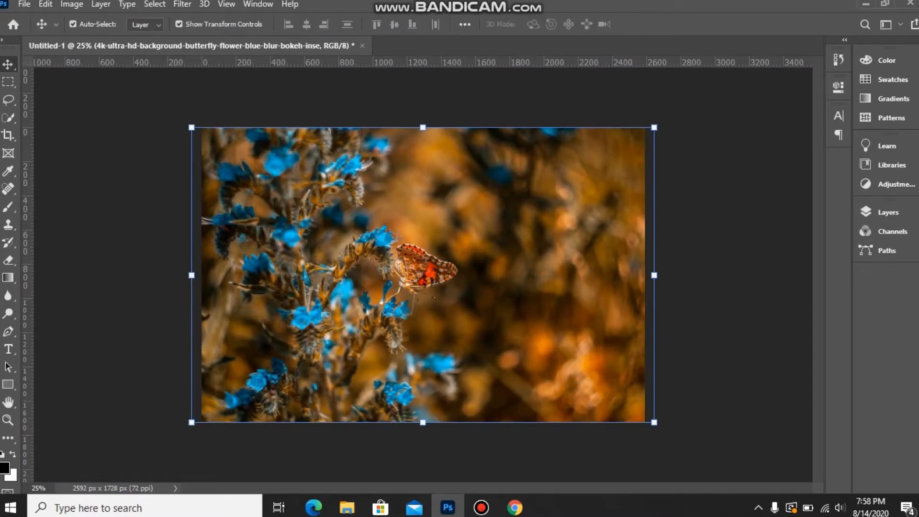
{"action": "key", "text": "ctrl+plus"}
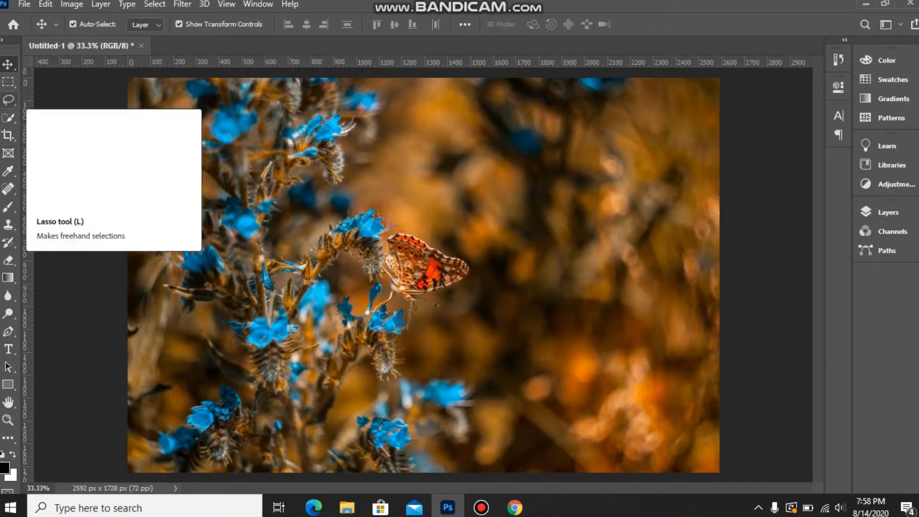
Step: Draw a tall 475 × 1160 px rectangular selection over the photo's blurred right side
{"action": "left_click", "coordinate": [9, 82]}
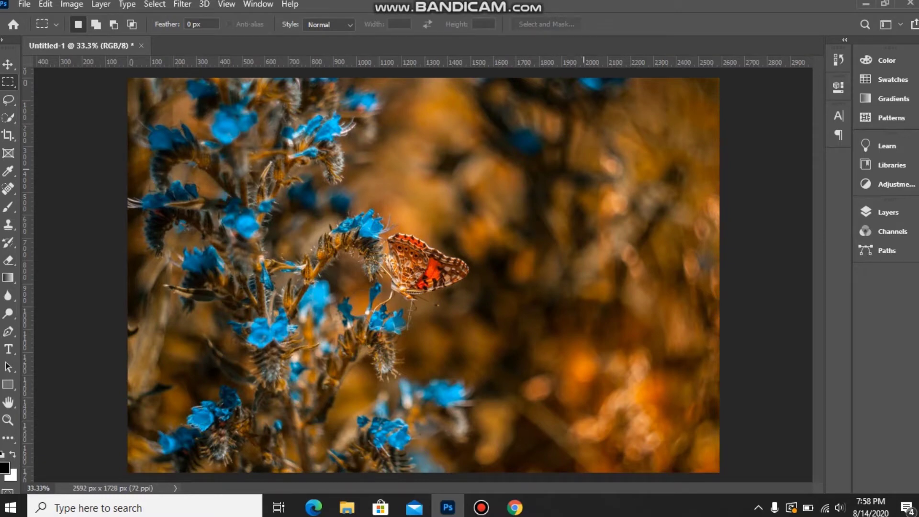
{"action": "left_click_drag", "start_coordinate": [577, 159], "coordinate": [686, 427]}
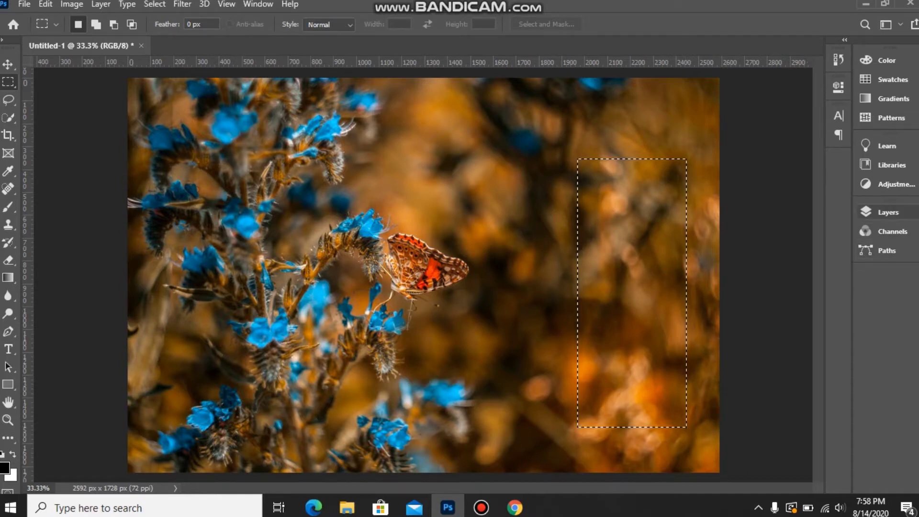
{"action": "left_click", "coordinate": [886, 212]}
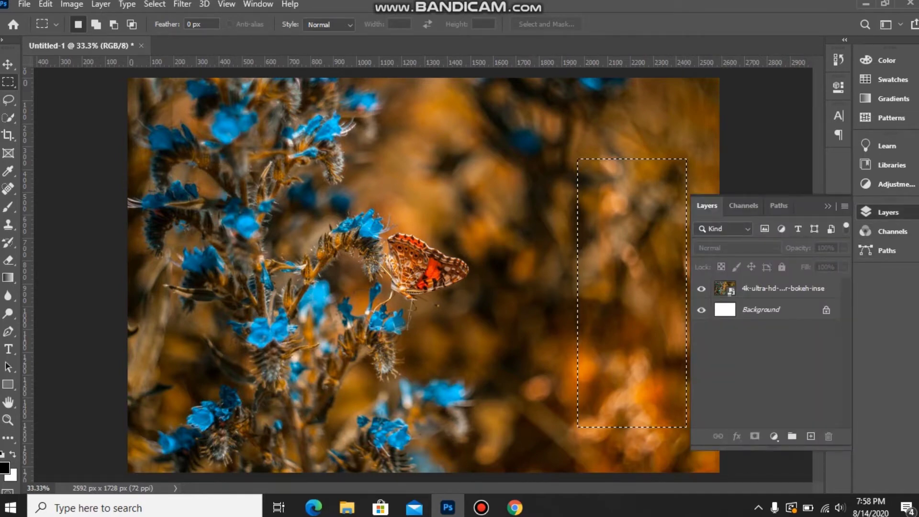
Step: Rasterize the butterfly photo layer and copy the selected strip onto Layer 1
{"action": "left_click", "coordinate": [785, 288]}
{"action": "key", "text": "e"}
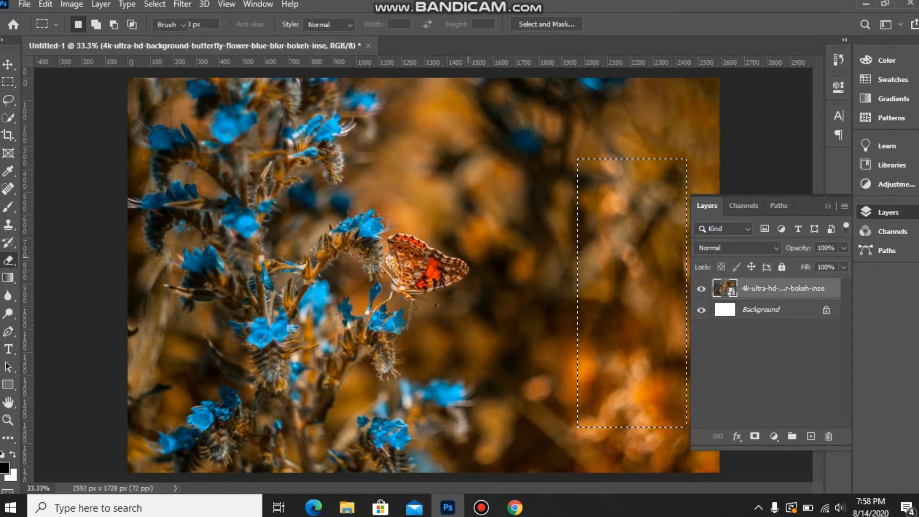
{"action": "left_click", "coordinate": [632, 293]}
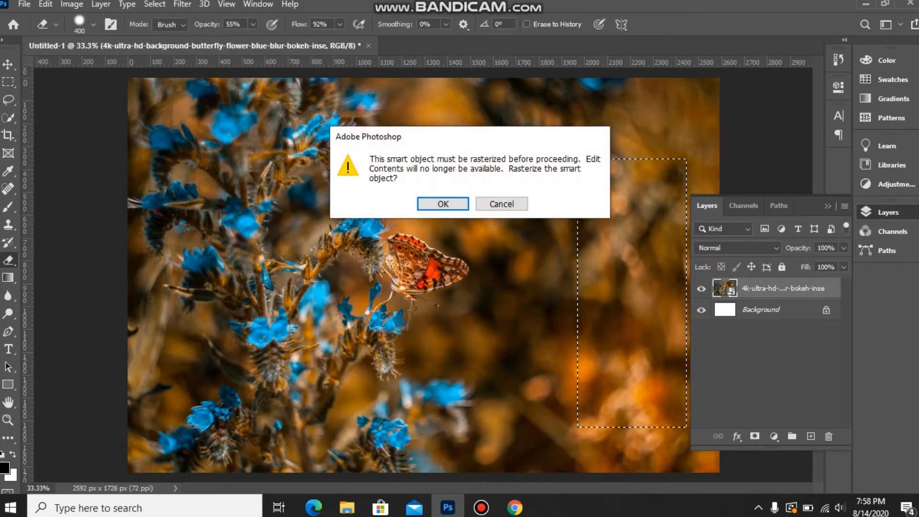
{"action": "key", "text": "Return"}
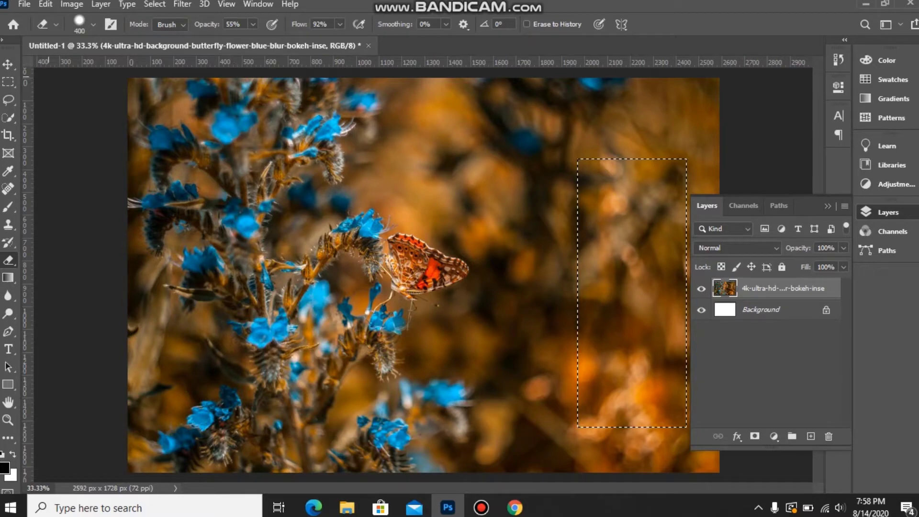
{"action": "key", "text": "v"}
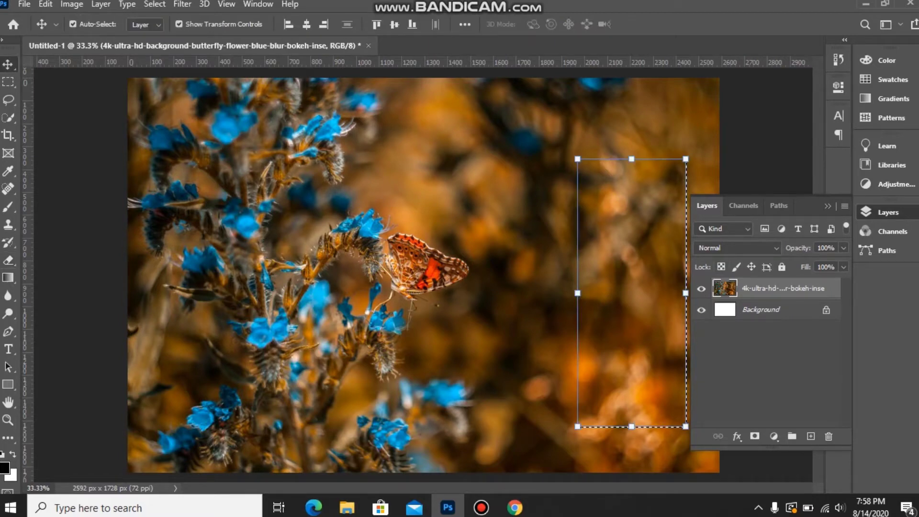
{"action": "key", "text": "ctrl+j"}
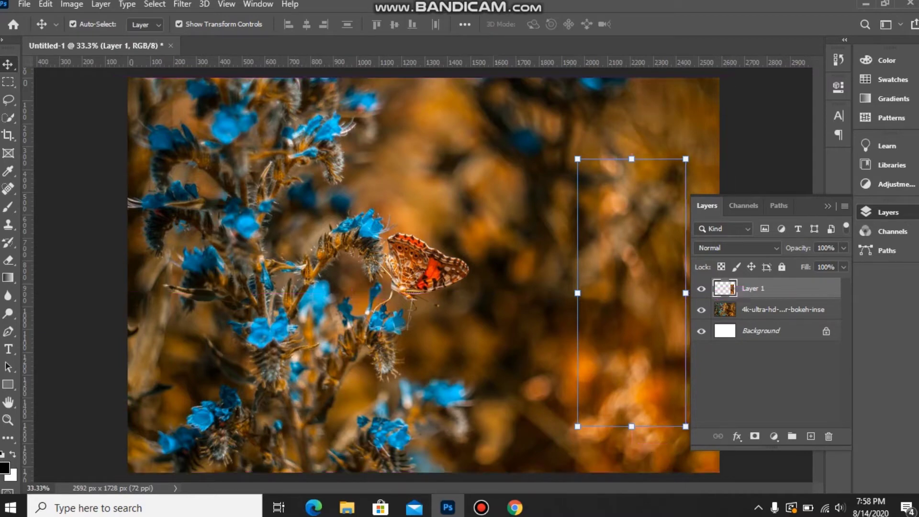
{"action": "mouse_move", "coordinate": [640, 215]}
{"action": "left_mouse_down"}
{"action": "mouse_move", "coordinate": [545, 207]}
{"action": "mouse_move", "coordinate": [641, 215]}
{"action": "left_mouse_up"}
Step: Duplicate the strip to its left and stretch the copy to about 123% height
{"action": "left_click_drag", "start_coordinate": [626, 247], "coordinate": [505, 242]}
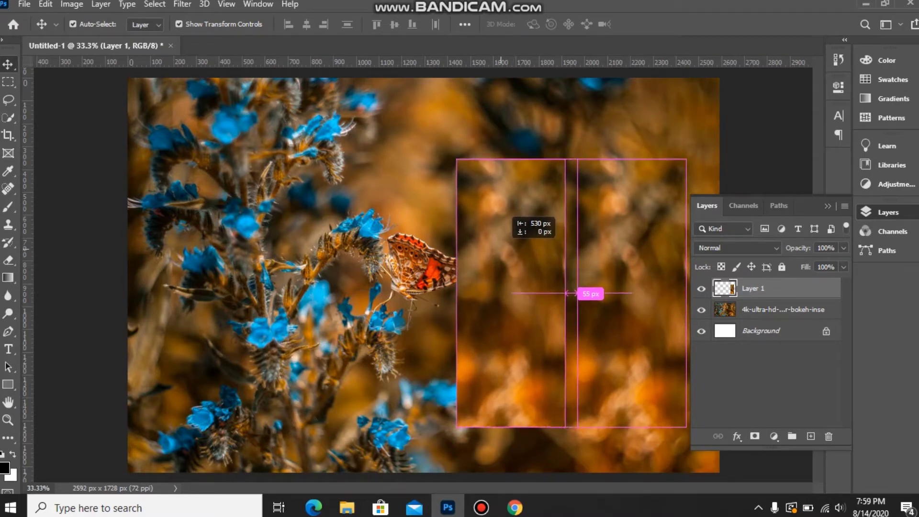
{"action": "left_click_drag", "start_coordinate": [506, 242], "coordinate": [506, 243]}
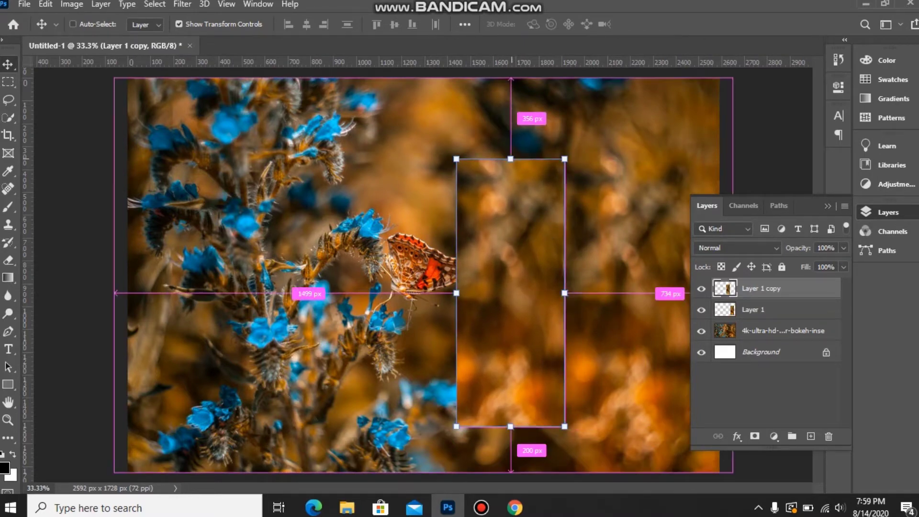
{"action": "left_click_drag", "start_coordinate": [510, 158], "coordinate": [510, 130]}
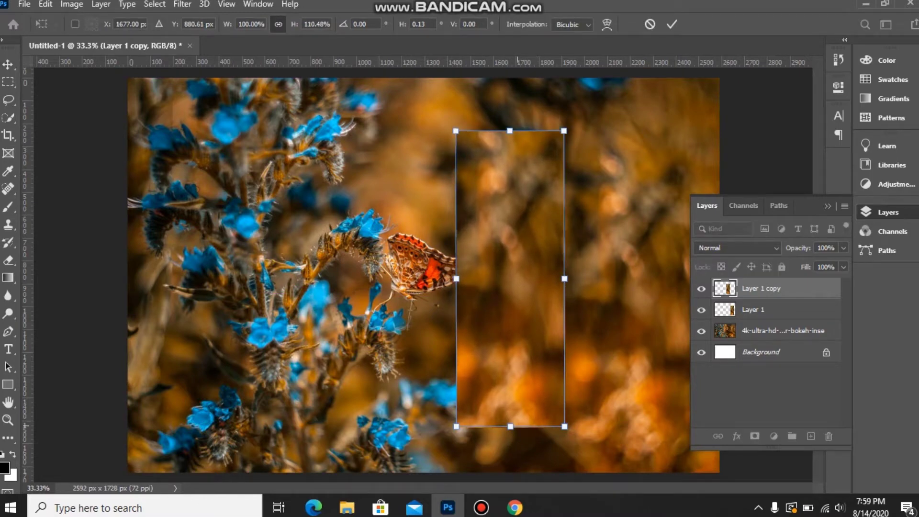
{"action": "left_click_drag", "start_coordinate": [510, 426], "coordinate": [510, 451]}
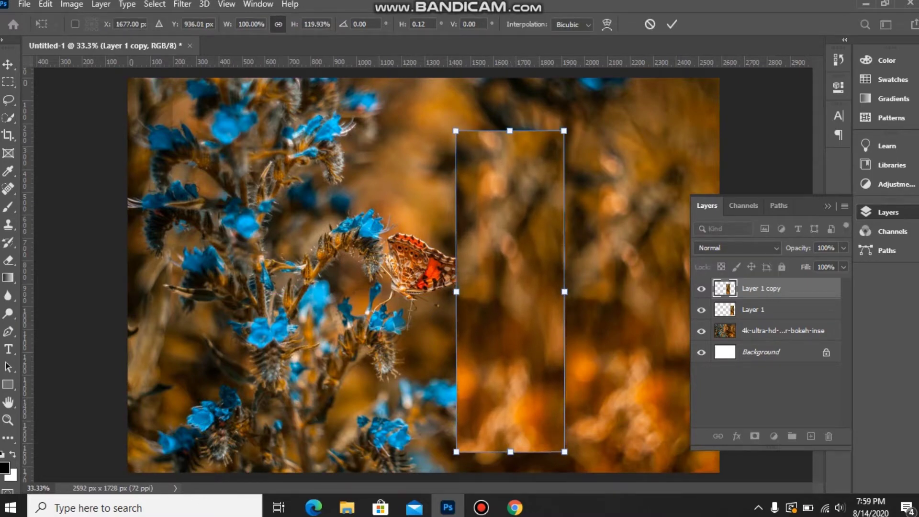
{"action": "left_click_drag", "start_coordinate": [510, 131], "coordinate": [510, 122]}
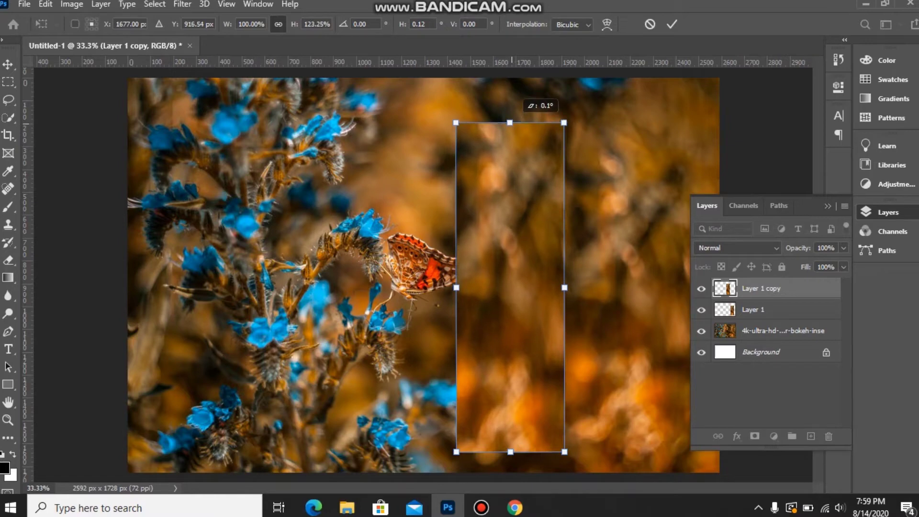
{"action": "key", "text": "Return"}
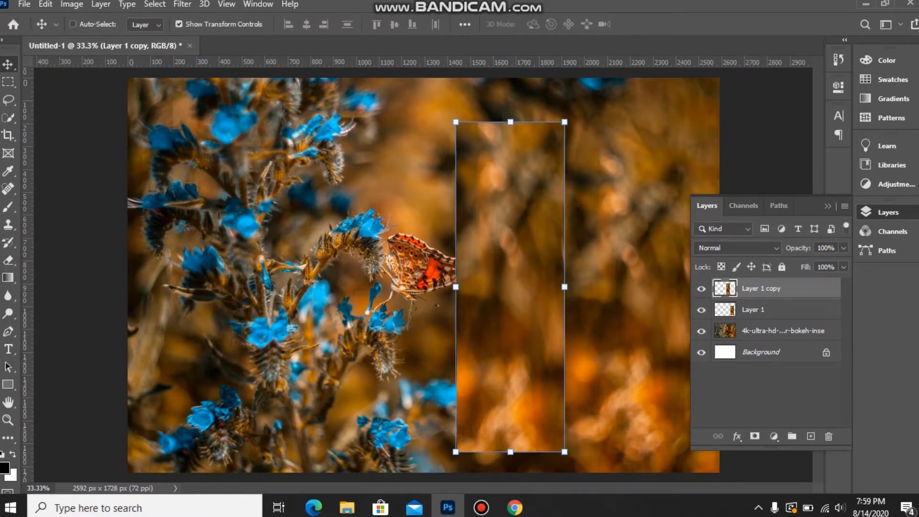
{"action": "left_click", "coordinate": [724, 288], "text": "ctrl"}
Step: Copy the photo area under the strip to a new layer, delete the stretched copy, show the photo
{"action": "left_click", "coordinate": [72, 24]}
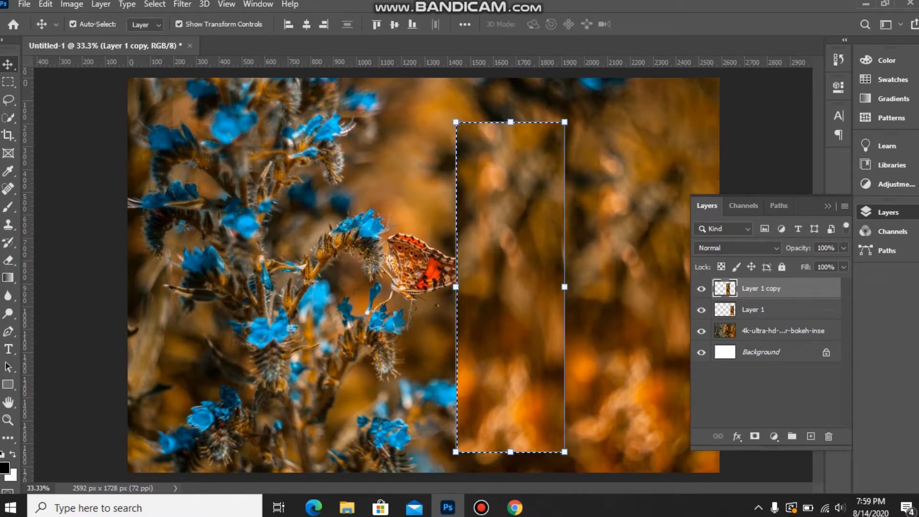
{"action": "left_click", "coordinate": [775, 330]}
{"action": "key", "text": "ctrl+j"}
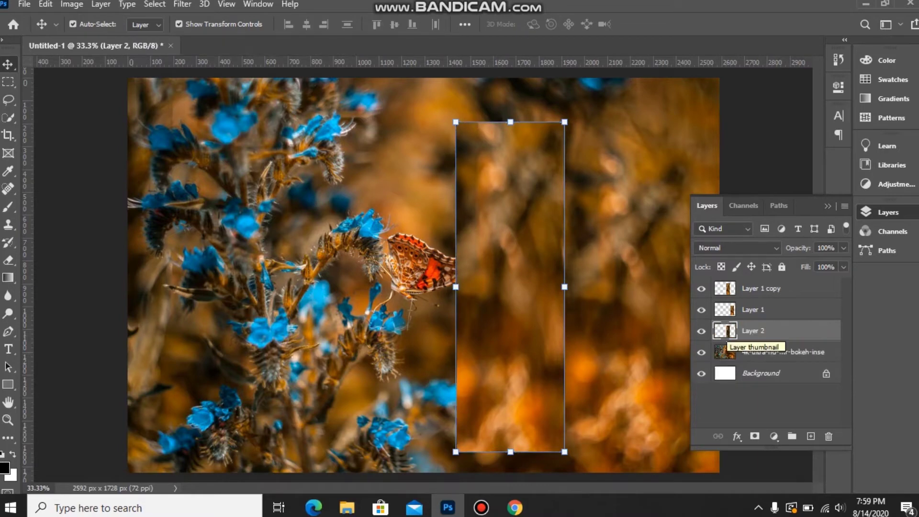
{"action": "left_click", "coordinate": [761, 288]}
{"action": "key", "text": "Delete"}
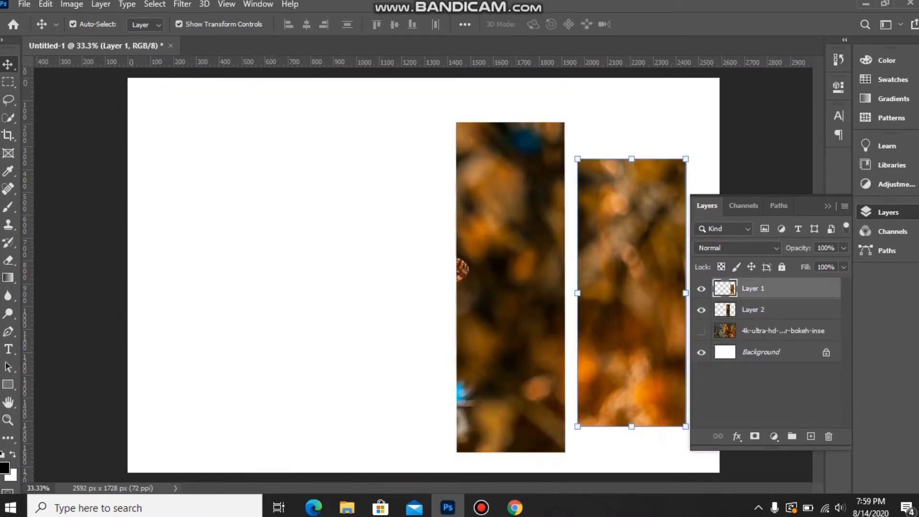
{"action": "left_click", "coordinate": [701, 330]}
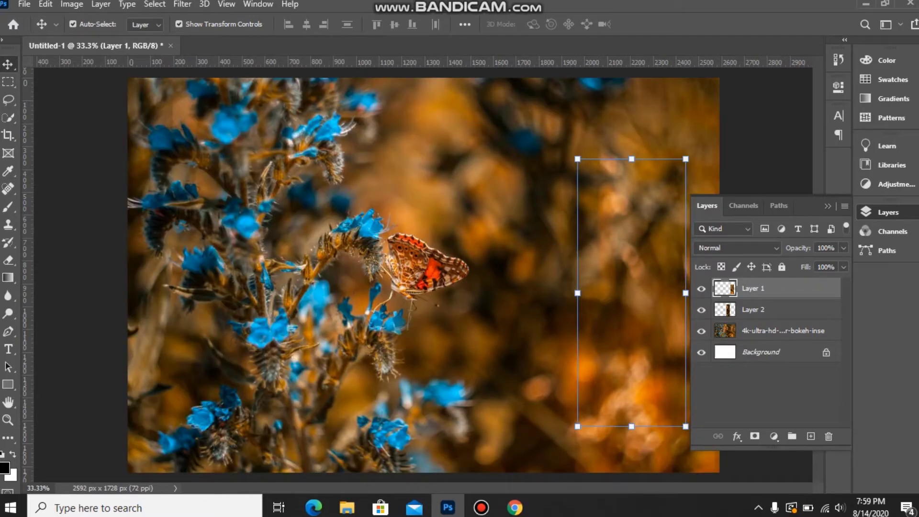
Step: Nudge the middle strip (Layer 2) slightly to the right
{"action": "left_click", "coordinate": [752, 309]}
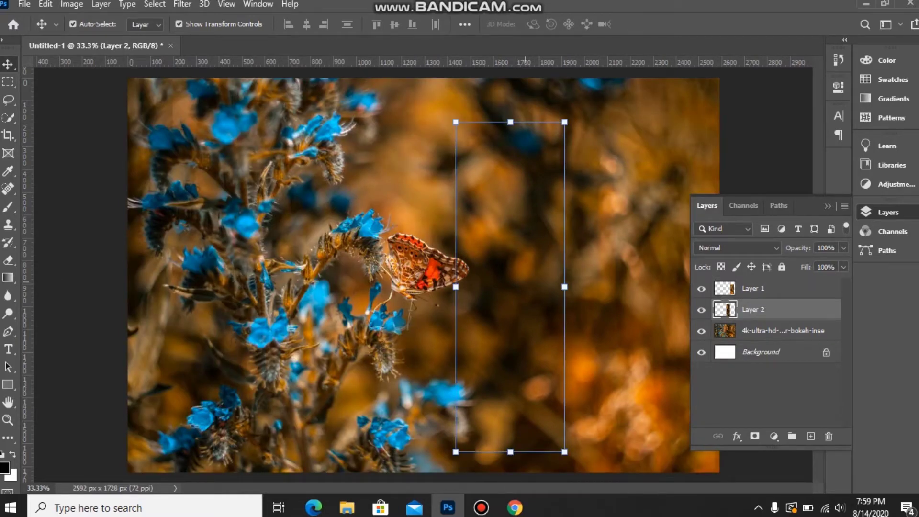
{"action": "left_click", "coordinate": [753, 288]}
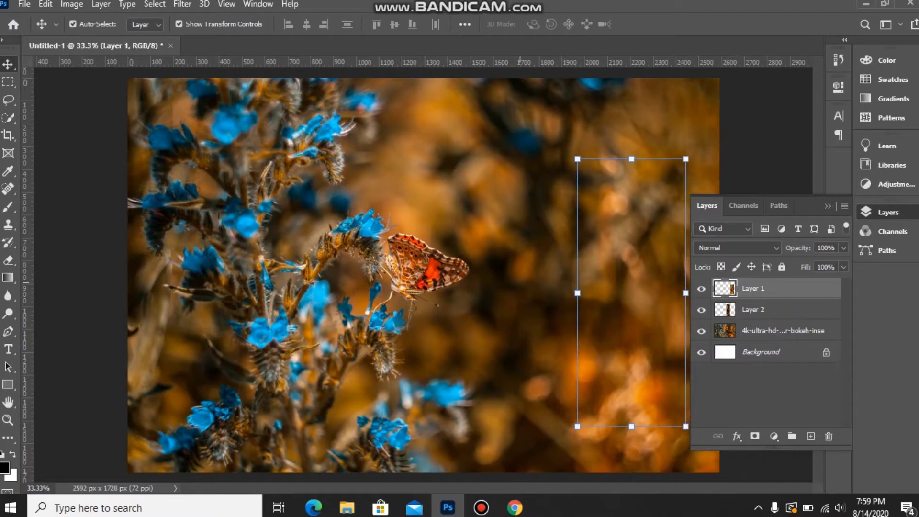
{"action": "left_click", "coordinate": [753, 309]}
{"action": "left_click_drag", "start_coordinate": [499, 260], "coordinate": [507, 261]}
{"action": "key", "text": "alt+bracketright"}
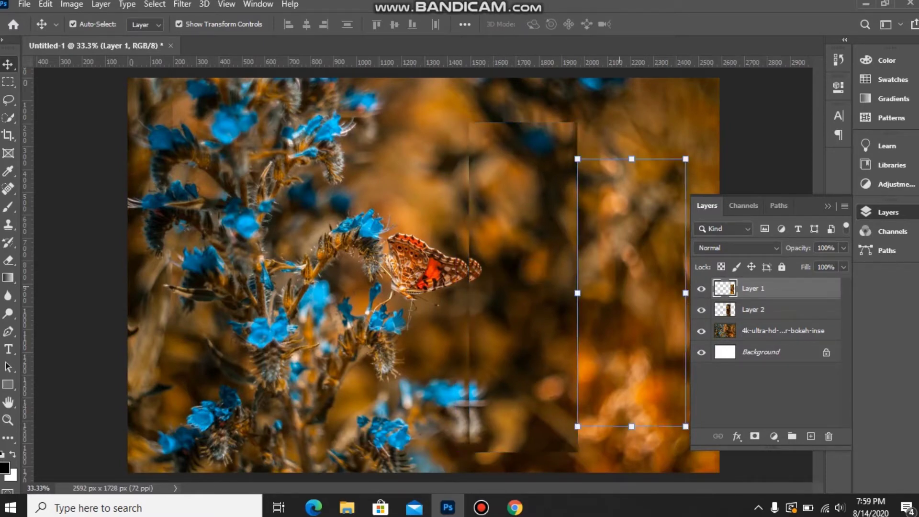
{"action": "key", "text": "alt+bracketleft"}
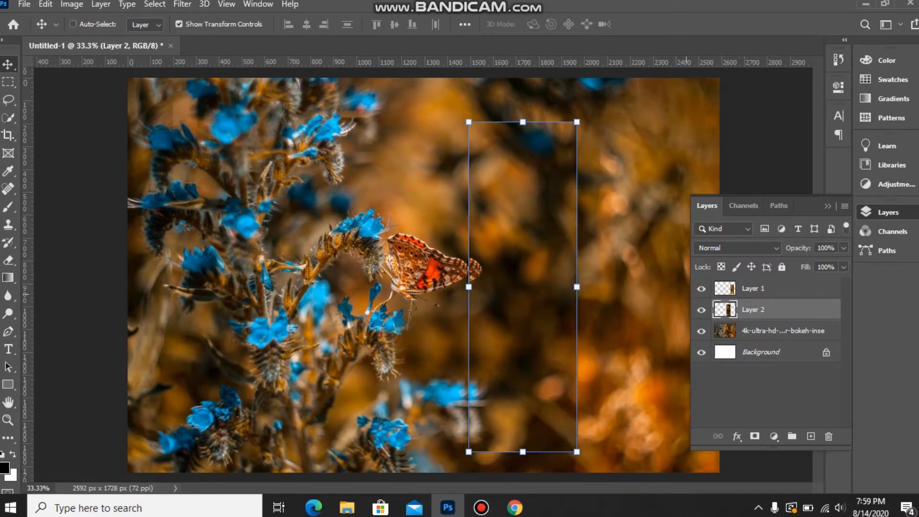
Step: Create Layer 3 from the photo area under the middle strip and delete the old Layer 2
{"action": "left_click", "coordinate": [724, 309], "text": "ctrl"}
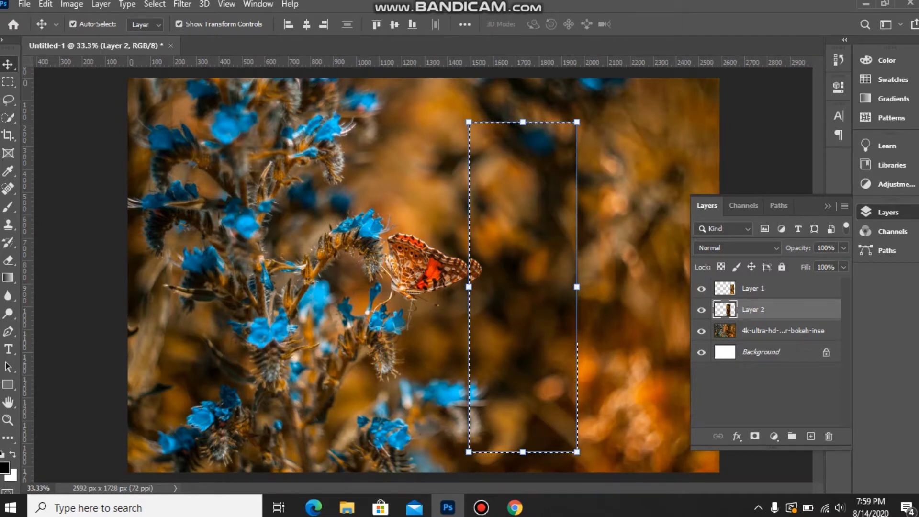
{"action": "key", "text": "alt+bracketleft"}
{"action": "key", "text": "ctrl+j"}
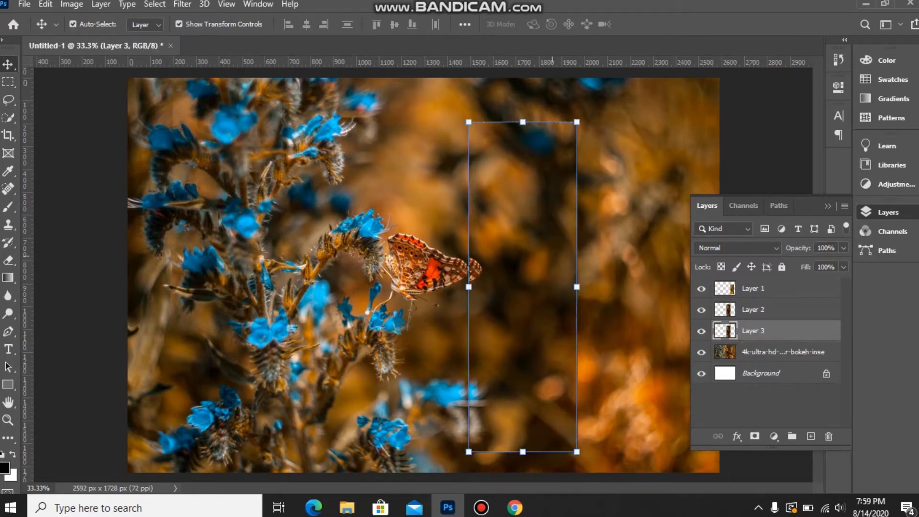
{"action": "left_click_drag", "start_coordinate": [550, 230], "coordinate": [496, 230]}
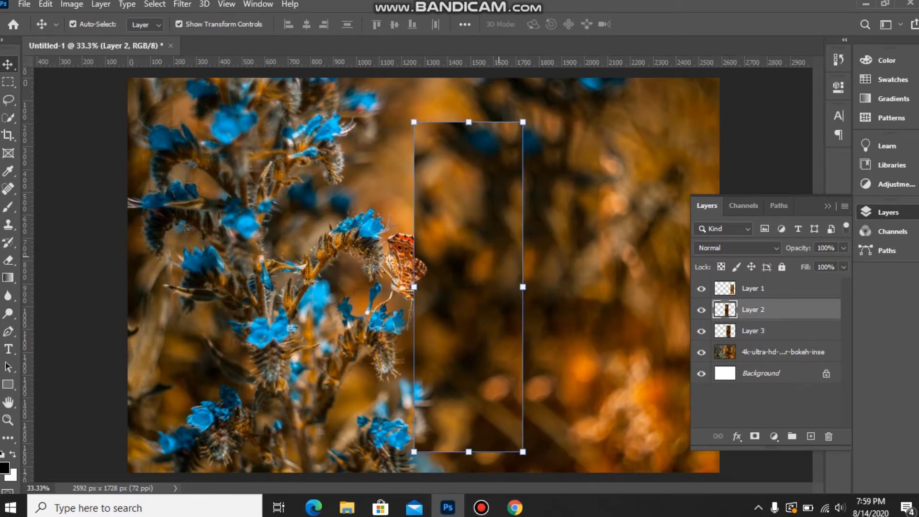
{"action": "key", "text": "Delete"}
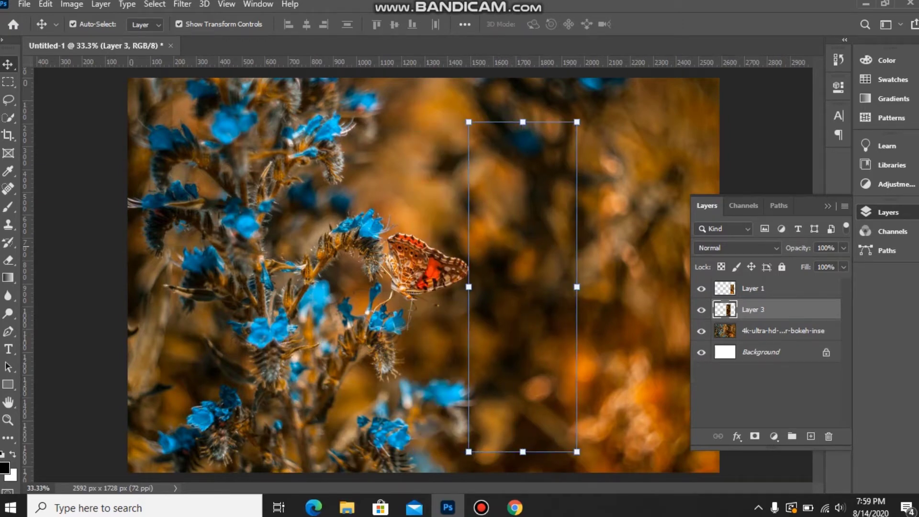
{"action": "key", "text": "alt+bracketright"}
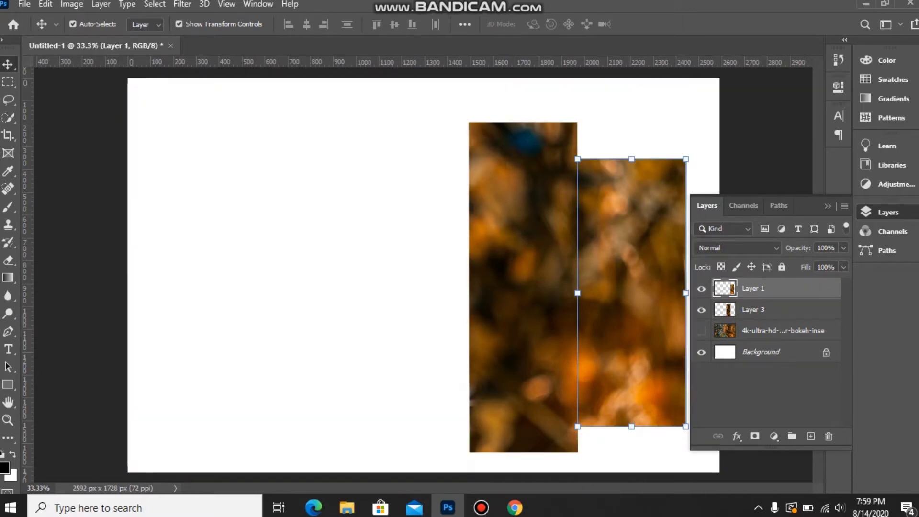
{"action": "left_click", "coordinate": [701, 331]}
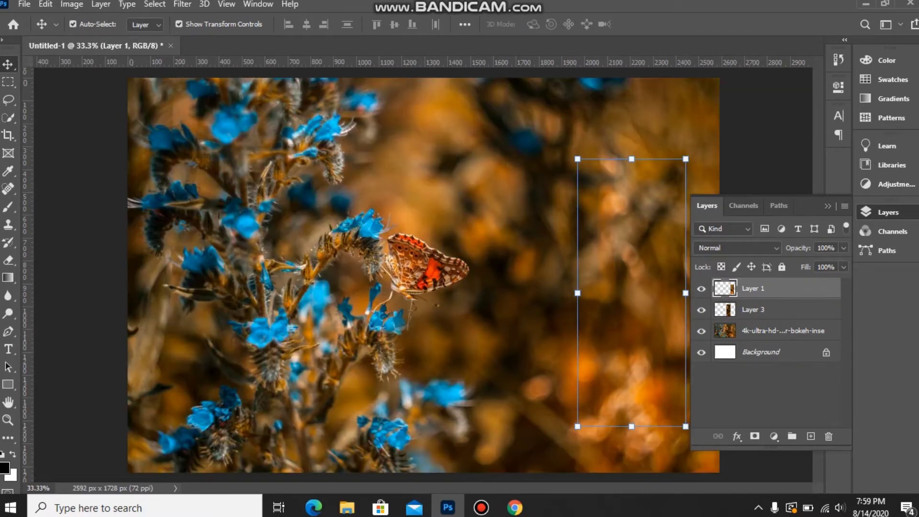
{"action": "key", "text": "ctrl+h"}
Step: Add a third strip left of the middle one as Layer 4, cut fresh from the photo
{"action": "left_click_drag", "start_coordinate": [521, 255], "coordinate": [423, 255]}
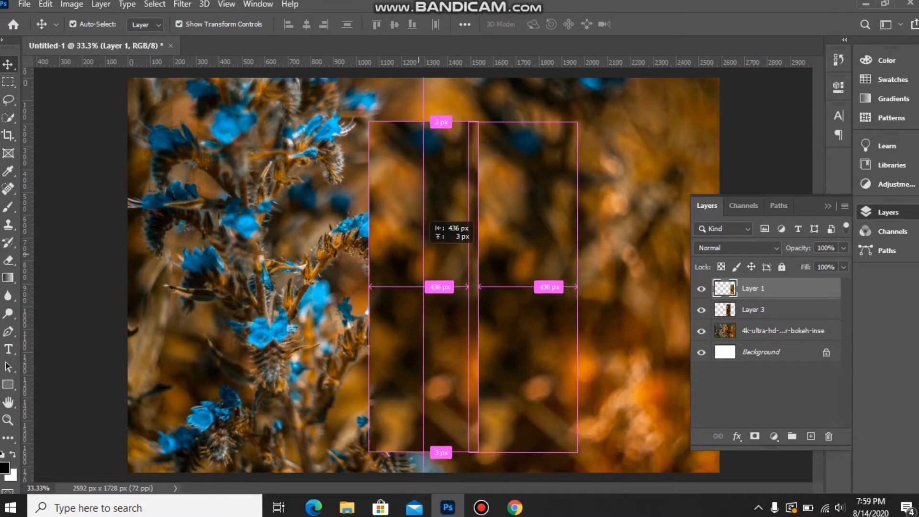
{"action": "left_click_drag", "start_coordinate": [423, 255], "coordinate": [415, 249]}
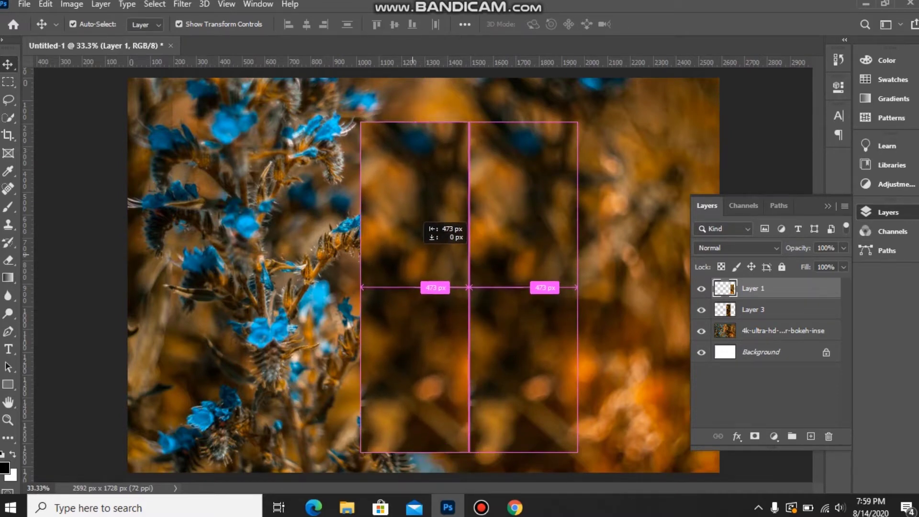
{"action": "key", "text": "ctrl+j"}
{"action": "left_click", "coordinate": [724, 309], "text": "ctrl"}
{"action": "left_click", "coordinate": [73, 24]}
{"action": "left_click", "coordinate": [780, 351]}
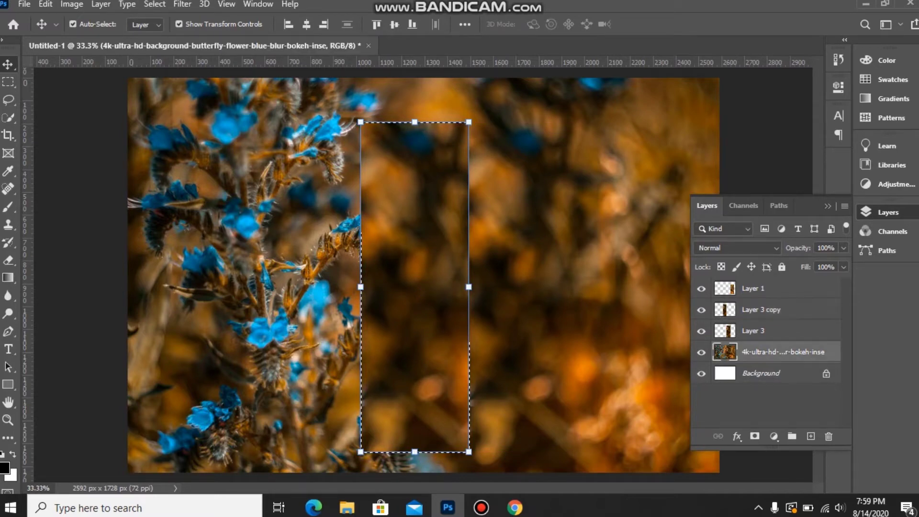
{"action": "key", "text": "ctrl+j"}
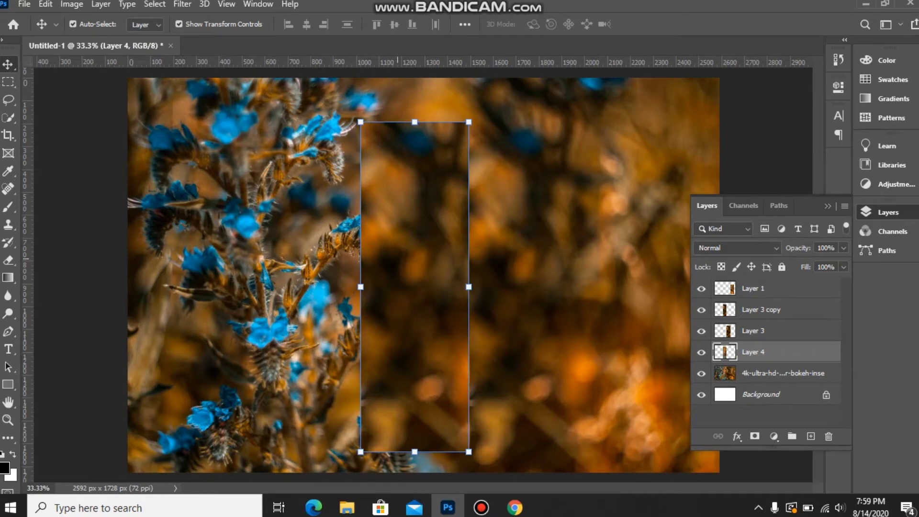
{"action": "left_click", "coordinate": [761, 309]}
{"action": "key", "text": "Delete"}
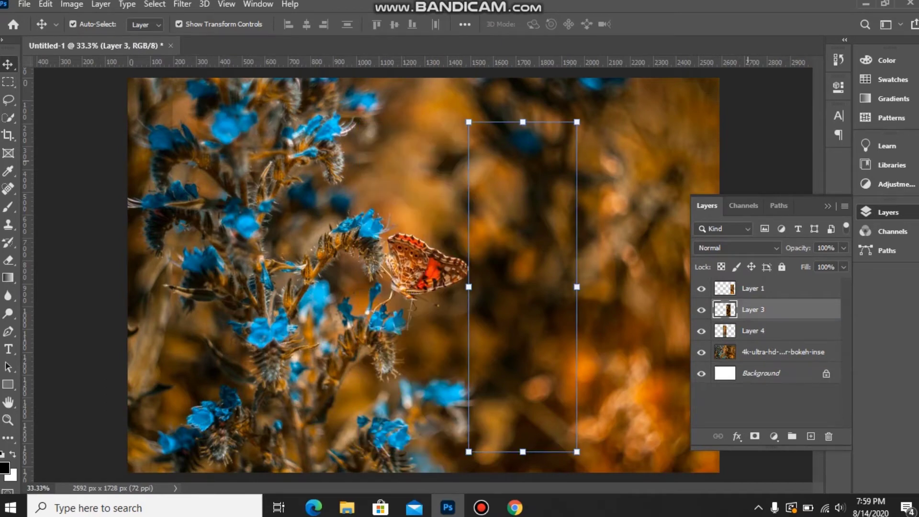
{"action": "left_click", "coordinate": [766, 406]}
{"action": "left_click", "coordinate": [701, 351]}
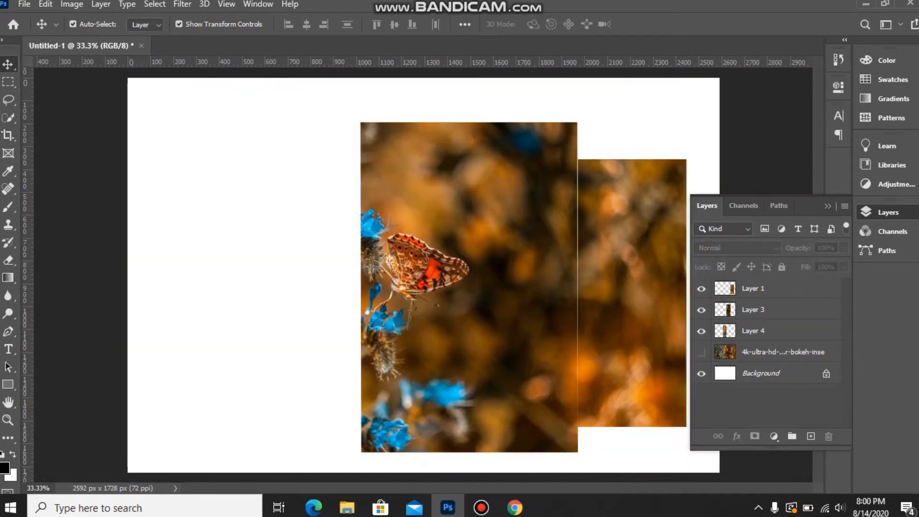
{"action": "left_click", "coordinate": [701, 352]}
Step: Add a fourth, leftmost strip as Layer 5, cut fresh from the butterfly photo
{"action": "left_click", "coordinate": [766, 288]}
{"action": "left_click_drag", "start_coordinate": [595, 225], "coordinate": [273, 229]}
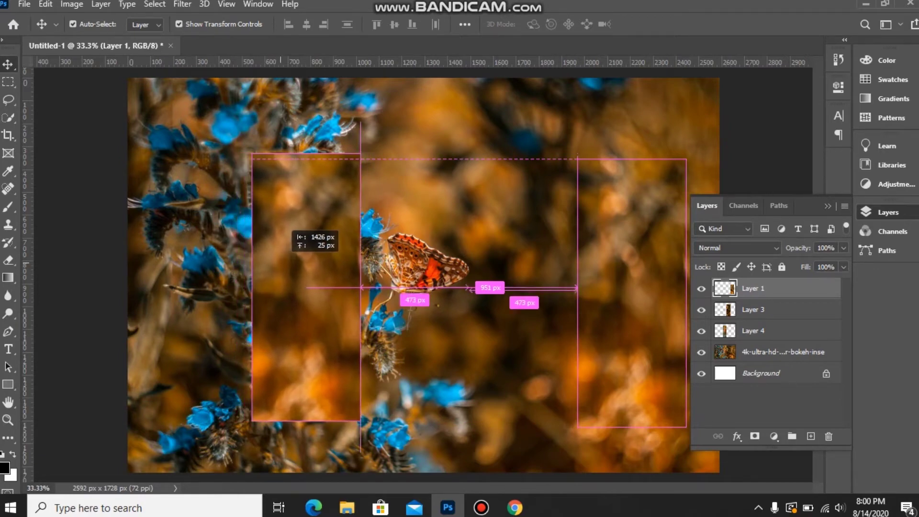
{"action": "left_click_drag", "start_coordinate": [272, 228], "coordinate": [289, 230]}
{"action": "left_click", "coordinate": [723, 288], "text": "ctrl"}
{"action": "left_click", "coordinate": [73, 24]}
{"action": "left_click", "coordinate": [782, 373]}
{"action": "left_click", "coordinate": [72, 24]}
{"action": "key", "text": "ctrl+j"}
{"action": "left_click", "coordinate": [752, 288]}
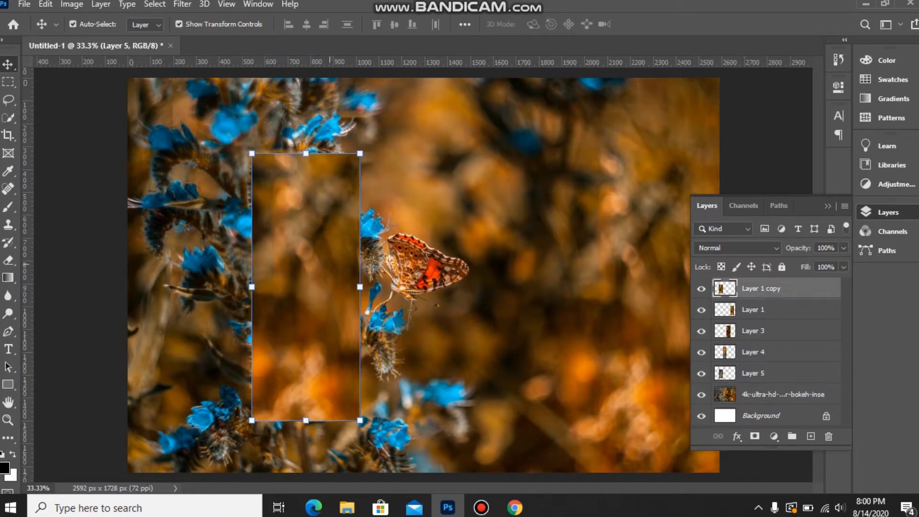
{"action": "key", "text": "Delete"}
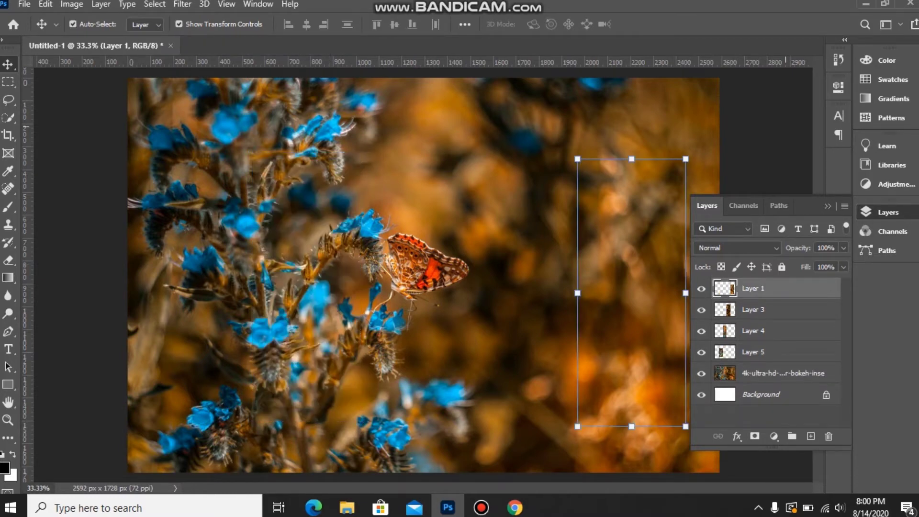
{"action": "left_click", "coordinate": [765, 416]}
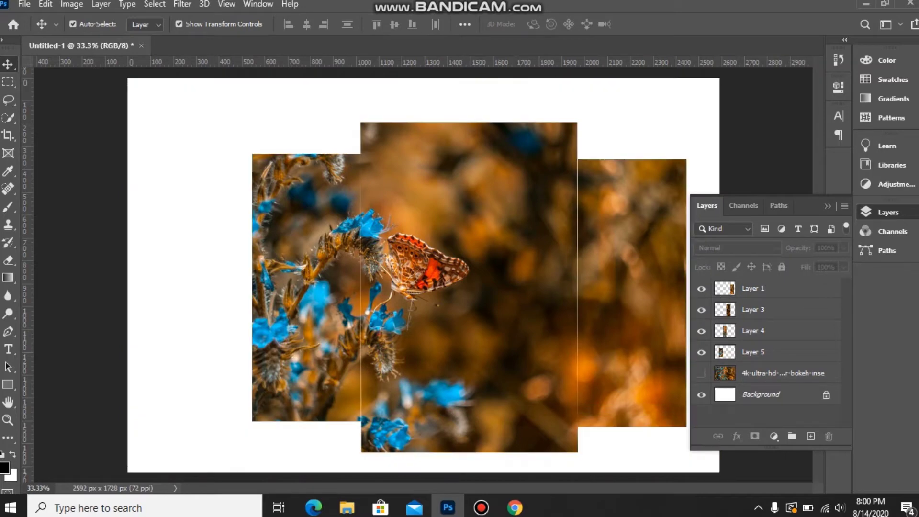
Step: Space the four strips evenly across the canvas with 99 px gaps
{"action": "left_click_drag", "start_coordinate": [335, 244], "coordinate": [312, 244]}
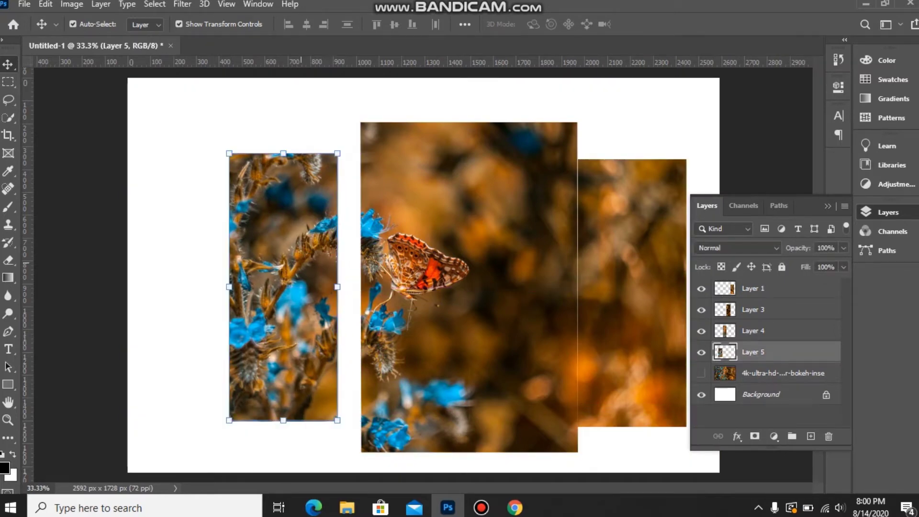
{"action": "mouse_move", "coordinate": [170, 246]}
{"action": "left_mouse_down"}
{"action": "mouse_move", "coordinate": [371, 297]}
{"action": "mouse_move", "coordinate": [375, 287]}
{"action": "left_mouse_up"}
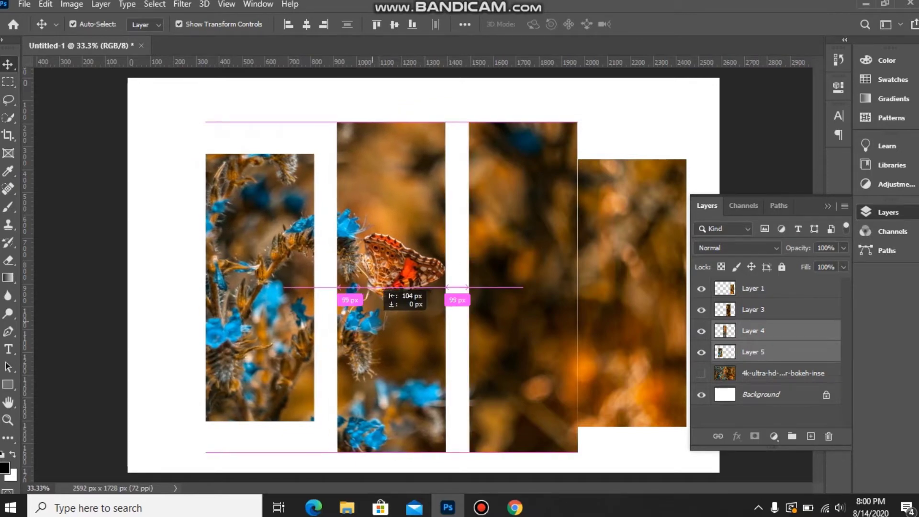
{"action": "left_click_drag", "start_coordinate": [175, 267], "coordinate": [501, 330]}
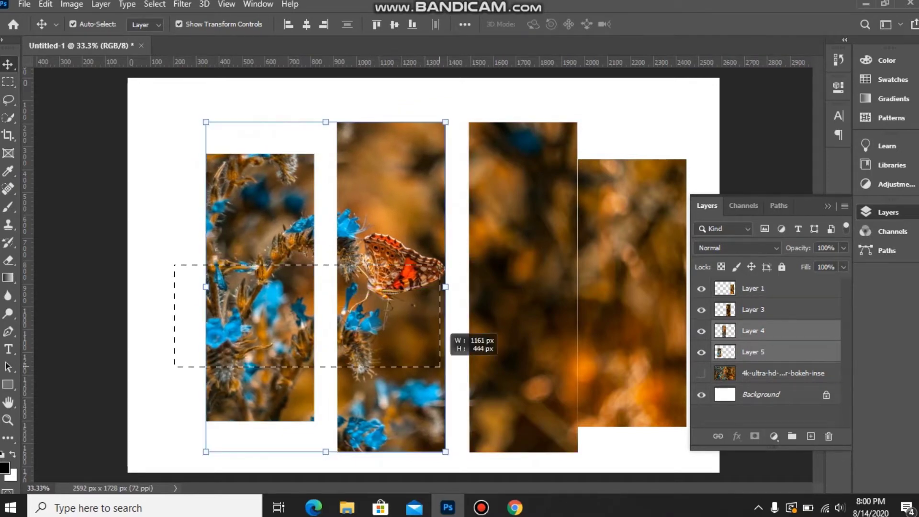
{"action": "left_click_drag", "start_coordinate": [509, 275], "coordinate": [492, 275]}
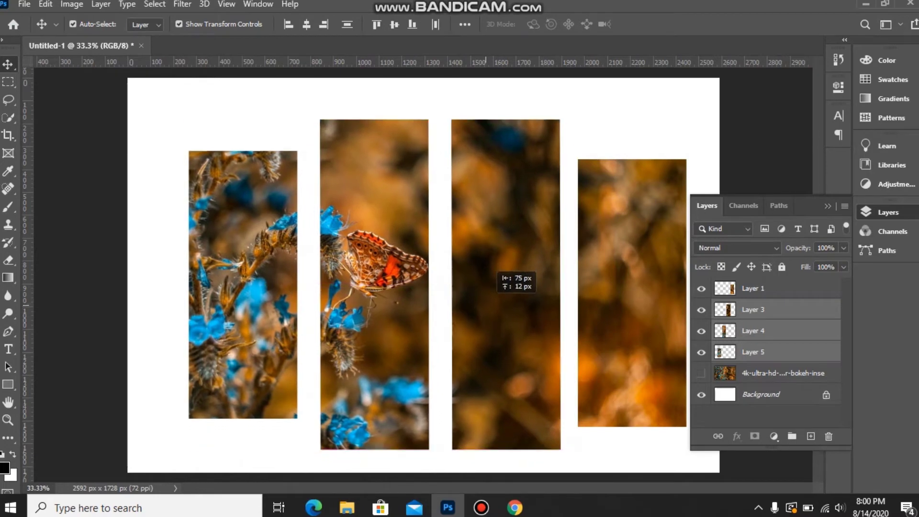
{"action": "left_click_drag", "start_coordinate": [493, 276], "coordinate": [487, 279]}
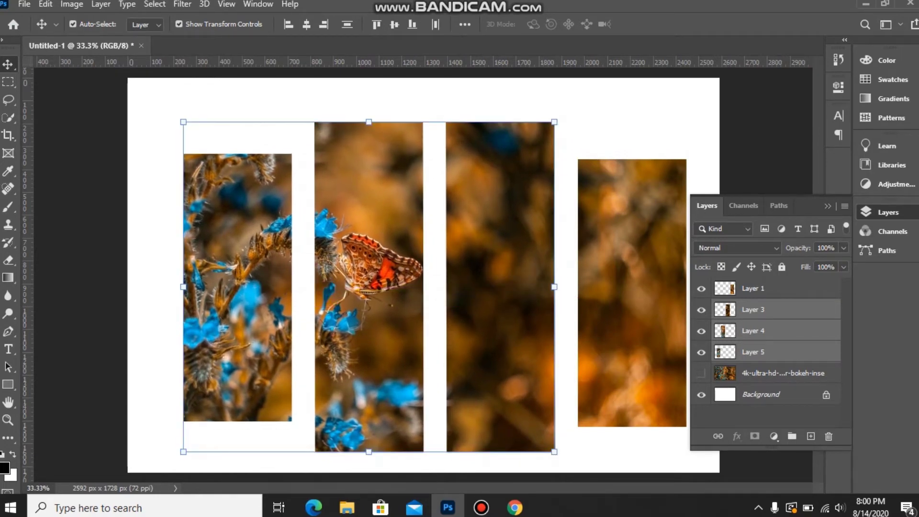
Step: Marquee-select all four photo strip layers together
{"action": "left_click", "coordinate": [827, 206]}
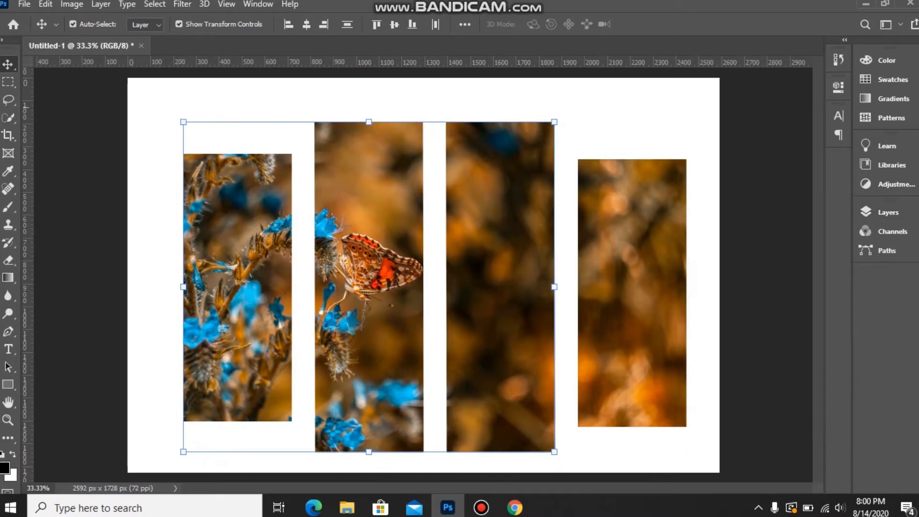
{"action": "key", "text": "ctrl+d"}
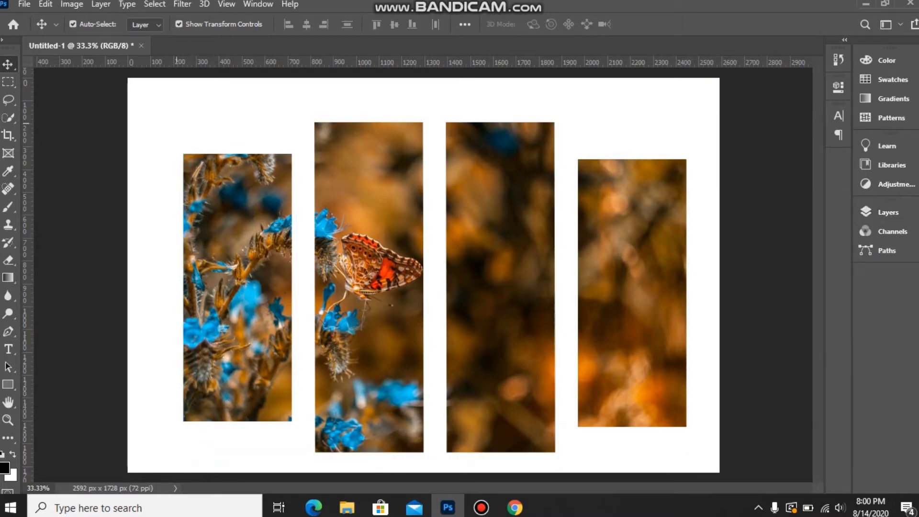
{"action": "left_click_drag", "start_coordinate": [176, 118], "coordinate": [689, 452]}
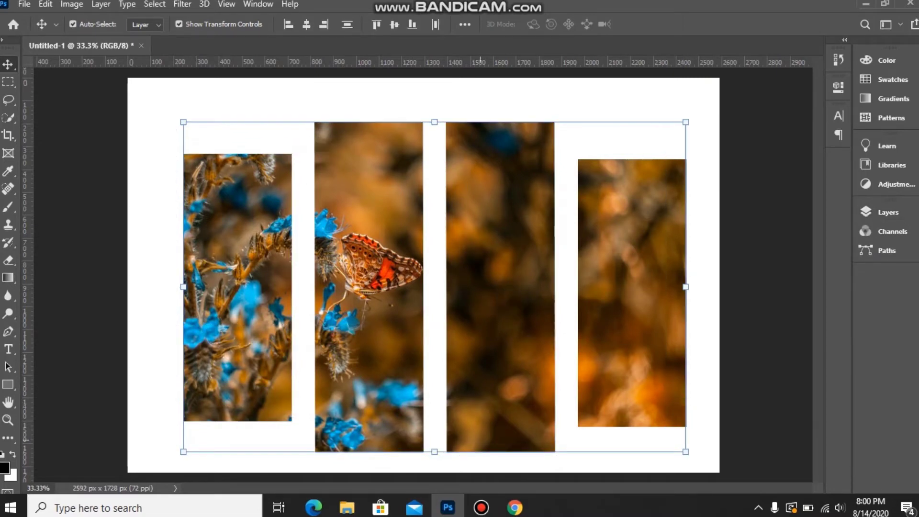
Step: Scale the four strips together to about 83.6% and centre them vertically on the canvas
{"action": "left_click_drag", "start_coordinate": [434, 451], "coordinate": [434, 406]}
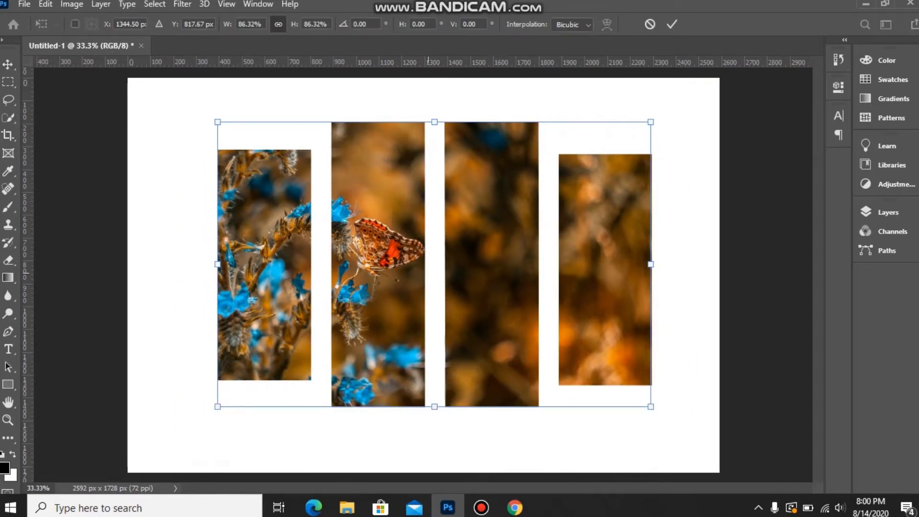
{"action": "left_click_drag", "start_coordinate": [434, 121], "coordinate": [434, 130]}
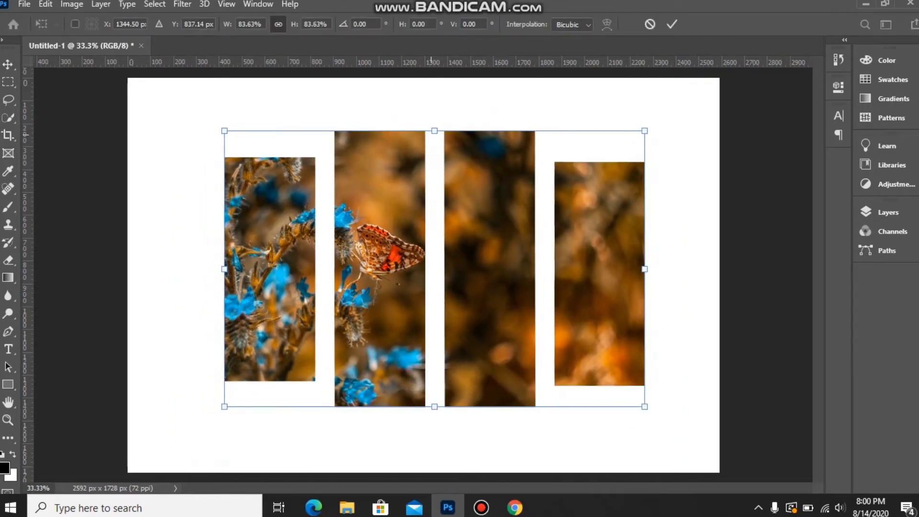
{"action": "key", "text": "Return"}
{"action": "left_click_drag", "start_coordinate": [596, 166], "coordinate": [595, 172]}
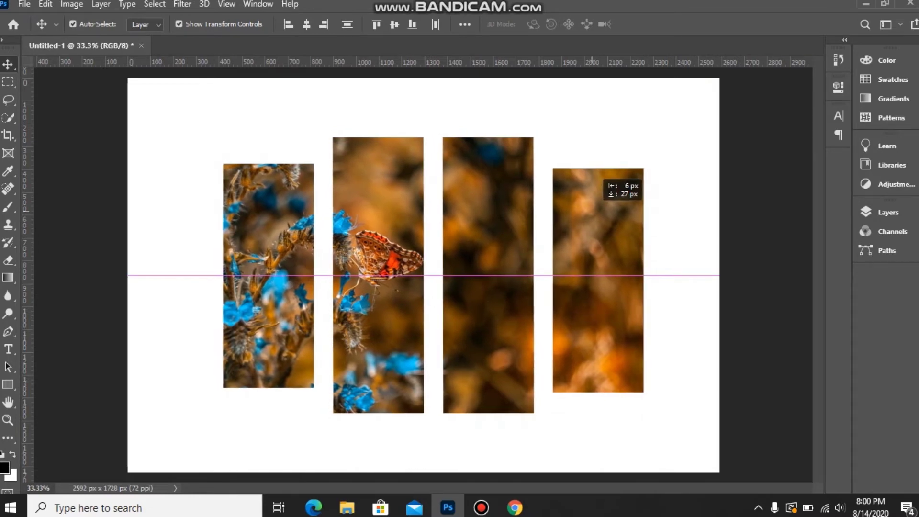
{"action": "left_click", "coordinate": [684, 209]}
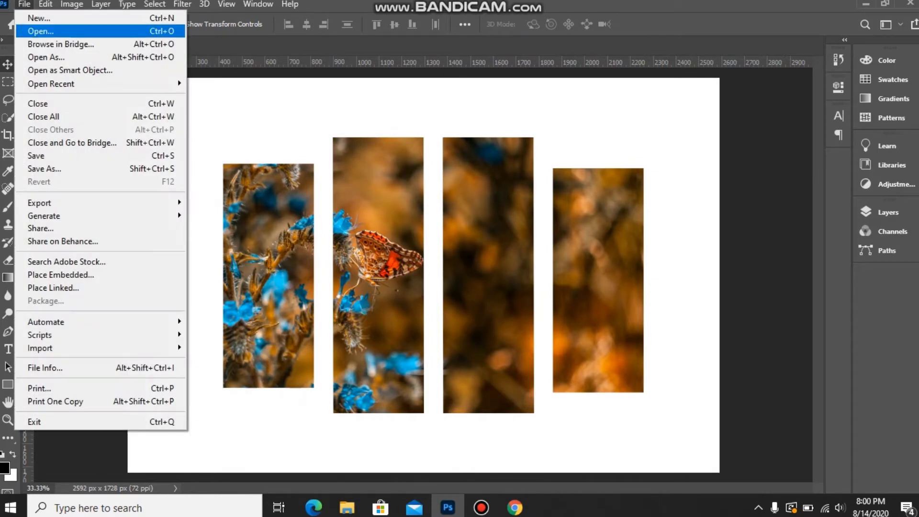
{"action": "left_click", "coordinate": [46, 32]}
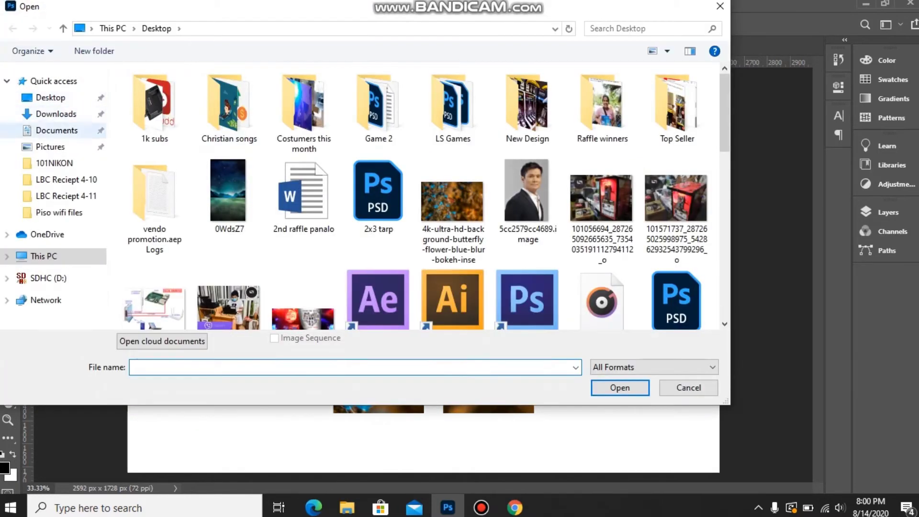
{"action": "left_click", "coordinate": [56, 114]}
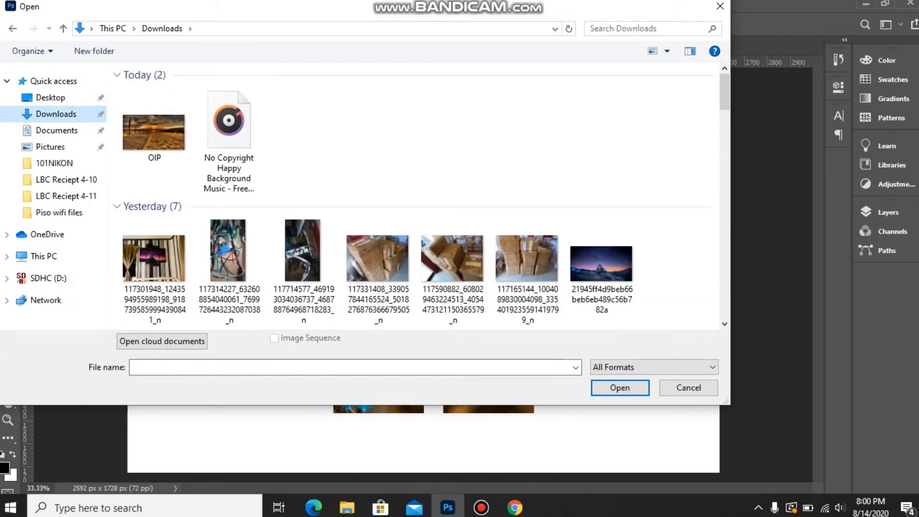
{"action": "scroll", "coordinate": [589, 87], "scroll_direction": "down", "scroll_amount": 2}
{"action": "scroll", "coordinate": [589, 86], "scroll_direction": "down", "scroll_amount": 5}
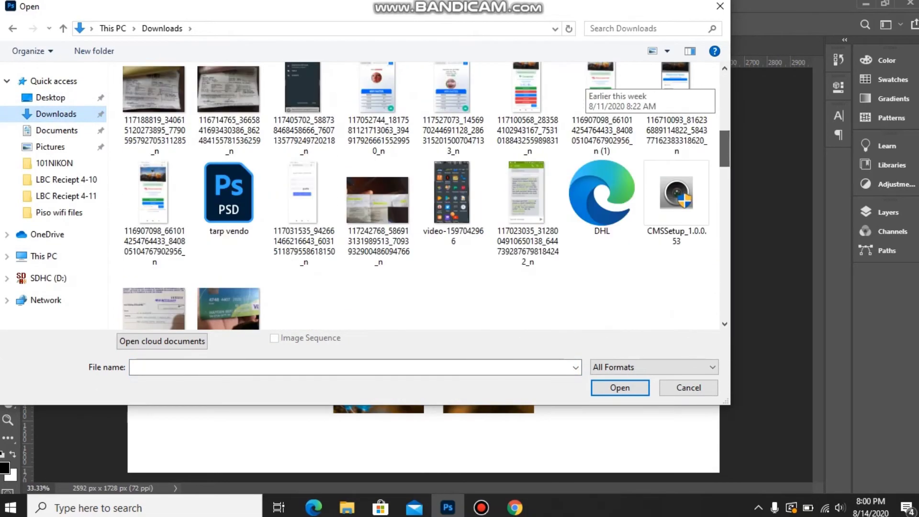
{"action": "scroll", "coordinate": [588, 86], "scroll_direction": "down", "scroll_amount": 3}
{"action": "scroll", "coordinate": [588, 87], "scroll_direction": "down", "scroll_amount": 2}
{"action": "scroll", "coordinate": [589, 86], "scroll_direction": "down", "scroll_amount": 3}
{"action": "scroll", "coordinate": [588, 86], "scroll_direction": "down", "scroll_amount": 3}
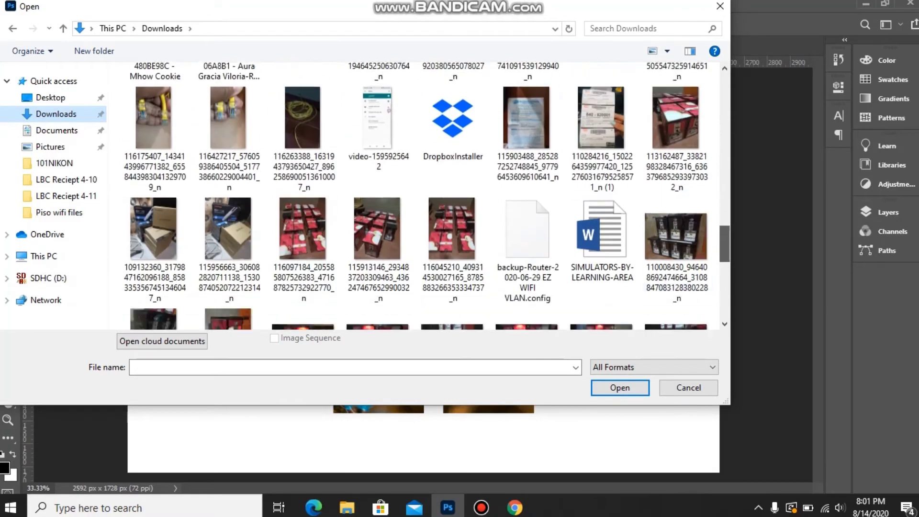
{"action": "left_click", "coordinate": [719, 6]}
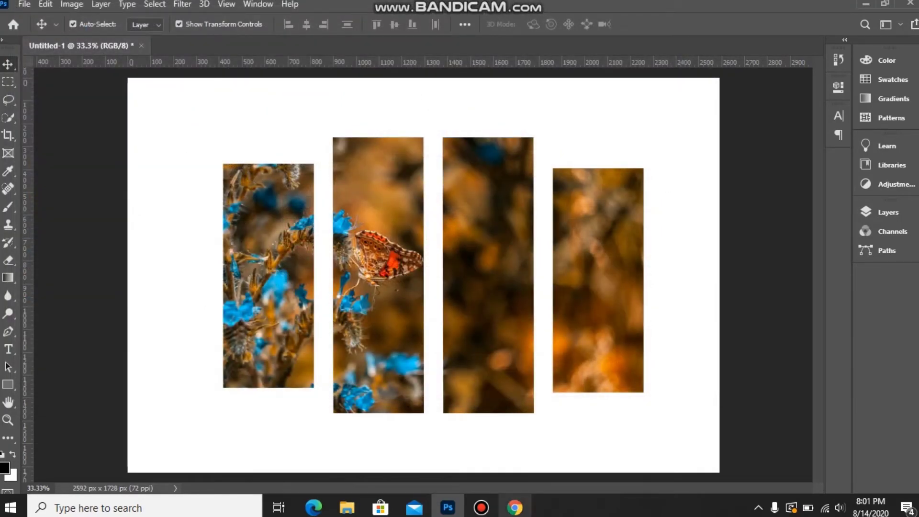
{"action": "left_click", "coordinate": [514, 507]}
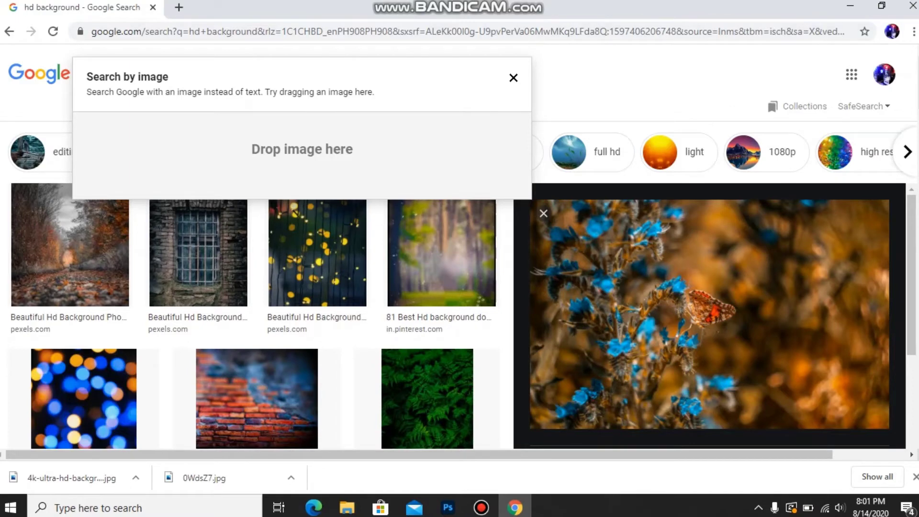
Step: Replace the 'hd background' image search with 'wall home decor'
{"action": "left_click", "coordinate": [513, 78]}
{"action": "triple_click", "coordinate": [143, 73]}
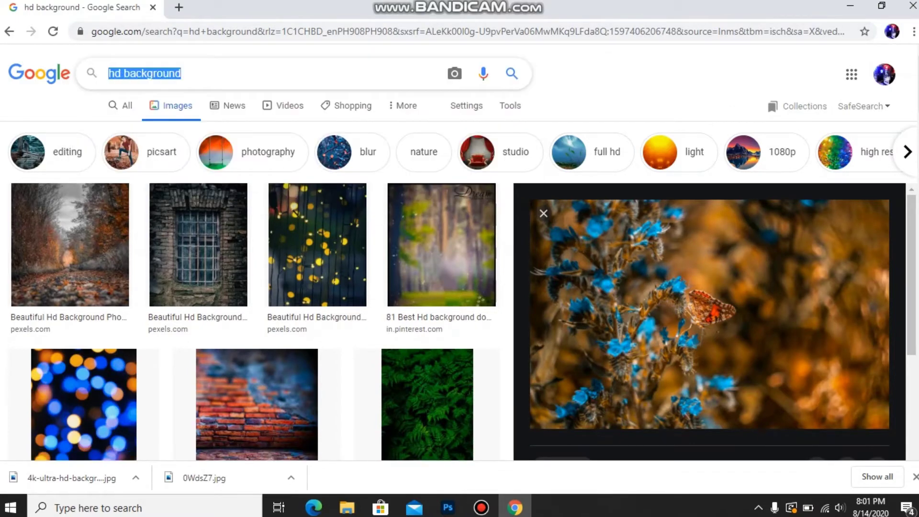
{"action": "type", "text": "ho"}
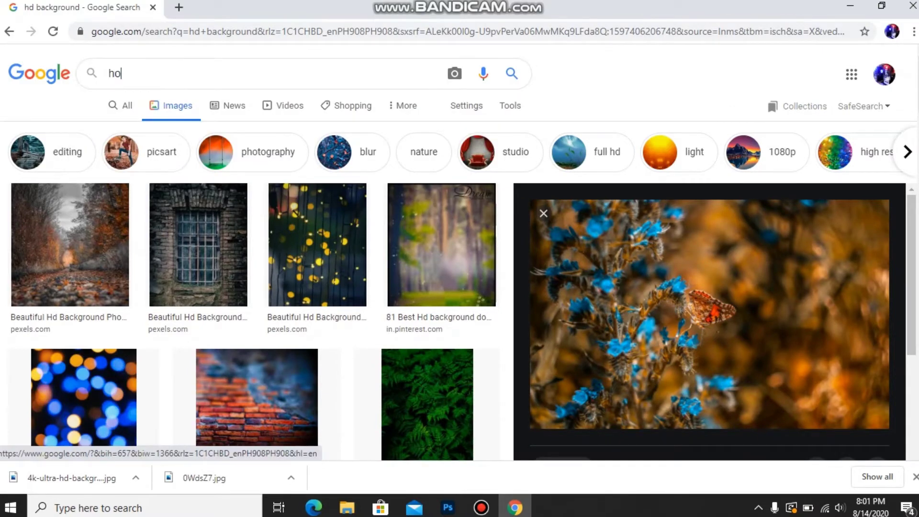
{"action": "type", "text": "me"}
{"action": "key", "text": "BackSpace"}
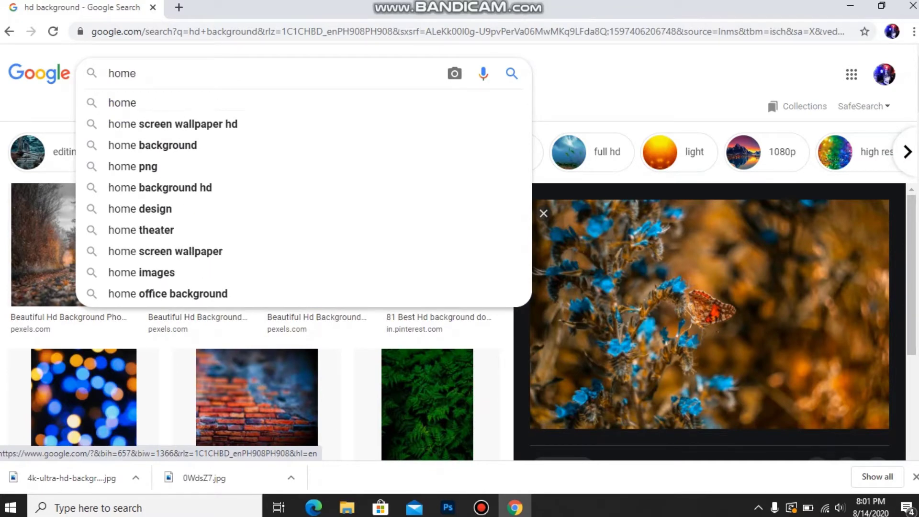
{"action": "key", "text": "BackSpace"}
{"action": "key", "text": "BackSpace"}
{"action": "key", "text": "BackSpace"}
{"action": "key", "text": "BackSpace"}
{"action": "type", "text": "wall"}
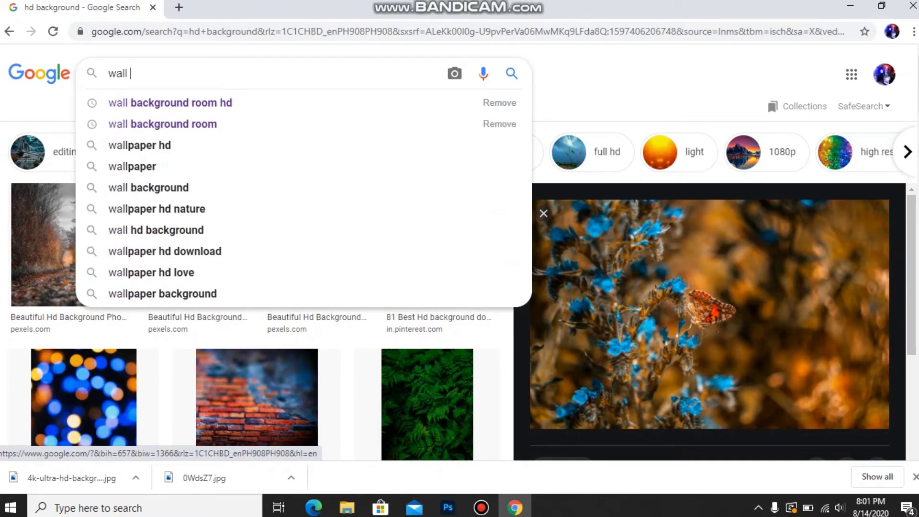
{"action": "type", "text": " home decor"}
{"action": "key", "text": "Return"}
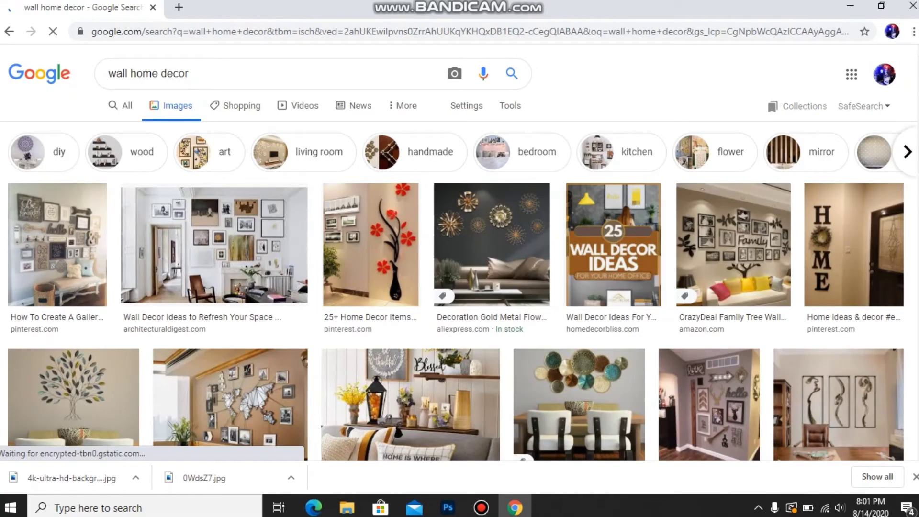
Step: Scroll the results and open the wooden wall hanging living-room image
{"action": "scroll", "coordinate": [459, 258], "scroll_direction": "down", "scroll_amount": 8}
{"action": "scroll", "coordinate": [459, 258], "scroll_direction": "down", "scroll_amount": 4}
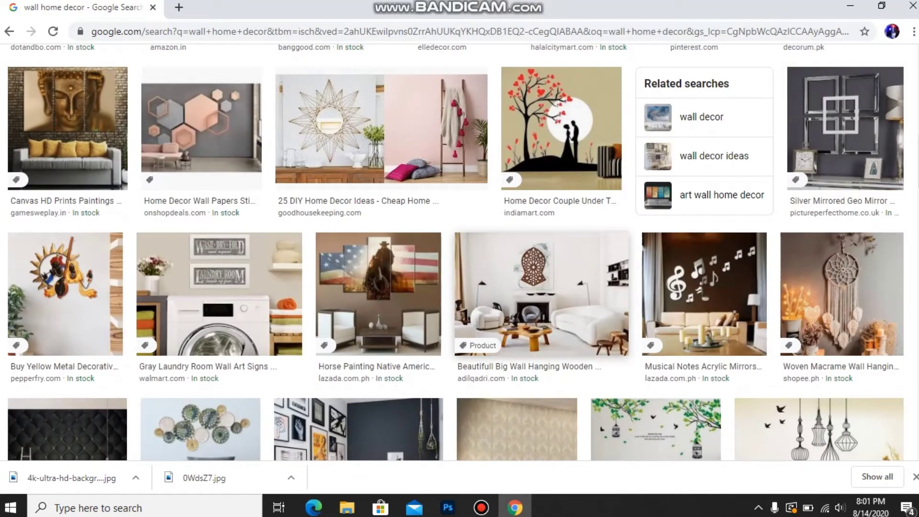
{"action": "left_click", "coordinate": [541, 295]}
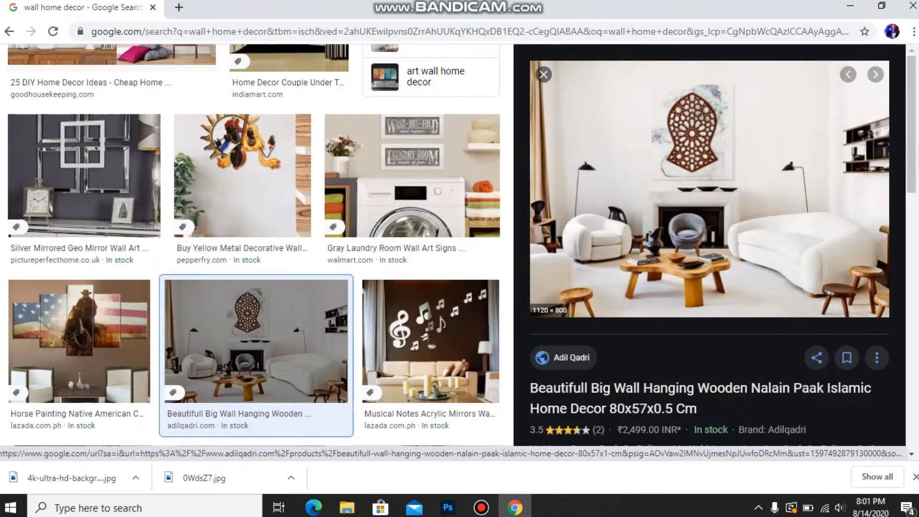
Step: Download the wall-hanging living-room preview image with Save image as
{"action": "right_click", "coordinate": [627, 181]}
{"action": "left_click", "coordinate": [671, 305]}
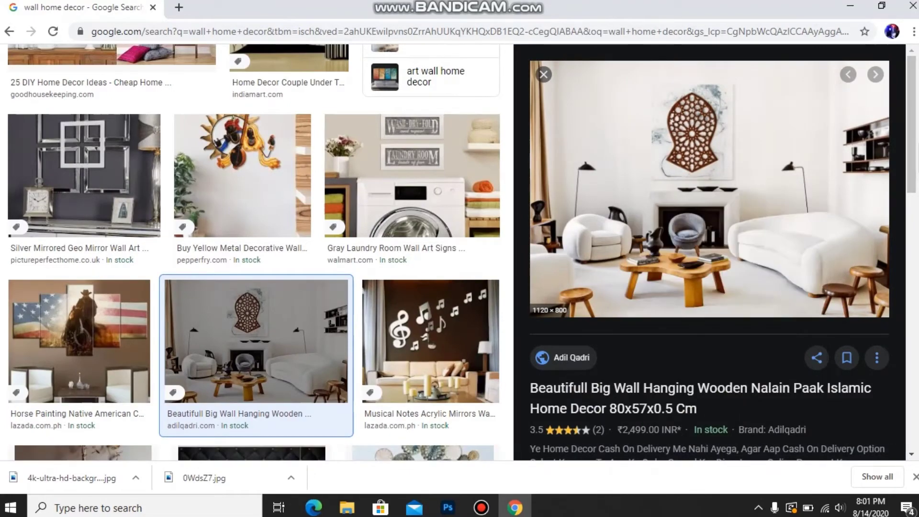
{"action": "key", "text": "Return"}
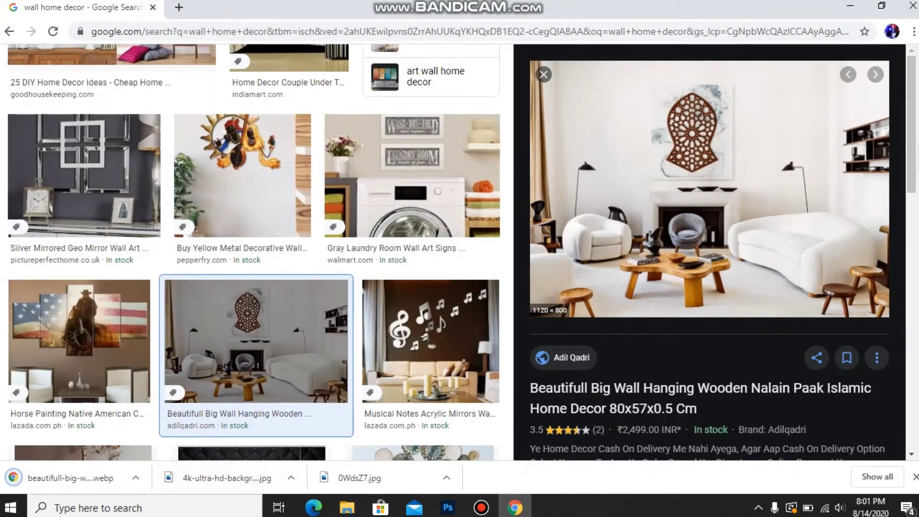
{"action": "scroll", "coordinate": [708, 239], "scroll_direction": "down", "scroll_amount": 6}
{"action": "scroll", "coordinate": [708, 244], "scroll_direction": "down", "scroll_amount": 2}
{"action": "scroll", "coordinate": [708, 244], "scroll_direction": "down", "scroll_amount": 3}
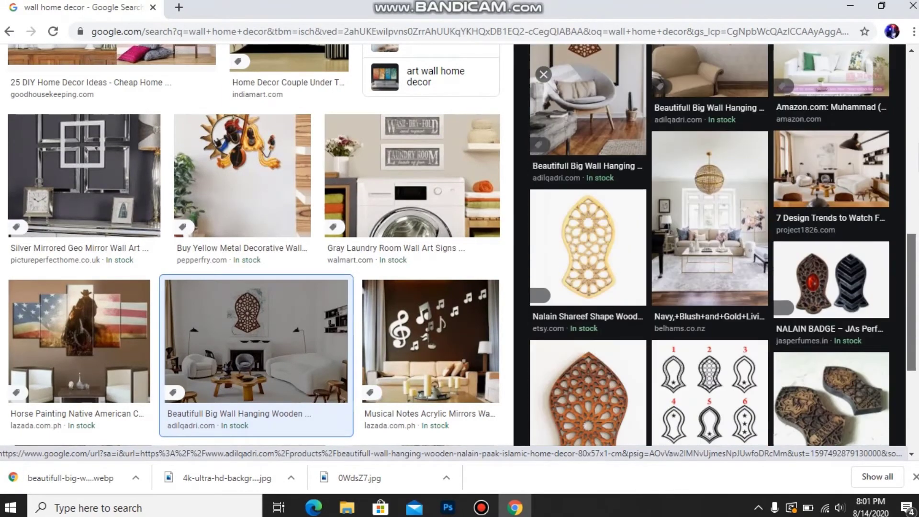
{"action": "scroll", "coordinate": [708, 244], "scroll_direction": "down", "scroll_amount": 2}
{"action": "scroll", "coordinate": [708, 244], "scroll_direction": "up", "scroll_amount": 3}
{"action": "scroll", "coordinate": [708, 244], "scroll_direction": "up", "scroll_amount": 3}
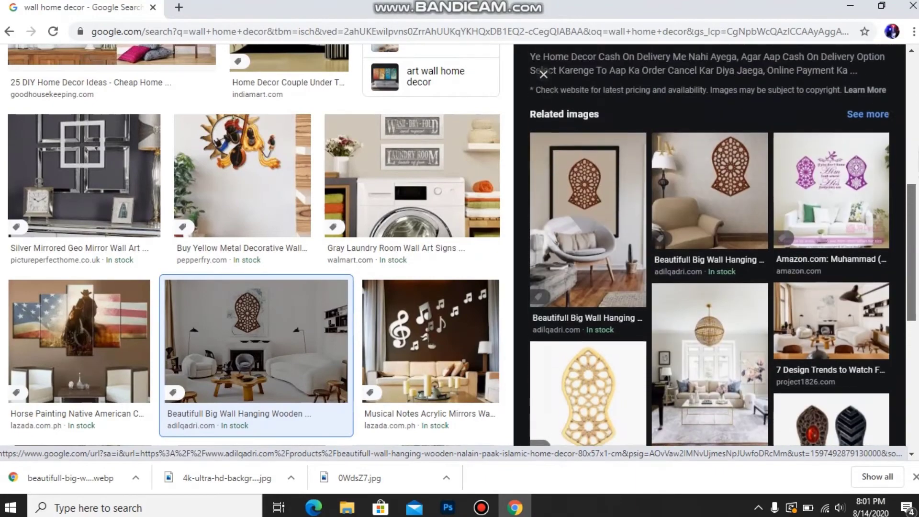
{"action": "scroll", "coordinate": [708, 244], "scroll_direction": "up", "scroll_amount": 3}
{"action": "scroll", "coordinate": [708, 244], "scroll_direction": "up", "scroll_amount": 3}
{"action": "scroll", "coordinate": [708, 244], "scroll_direction": "up", "scroll_amount": 1}
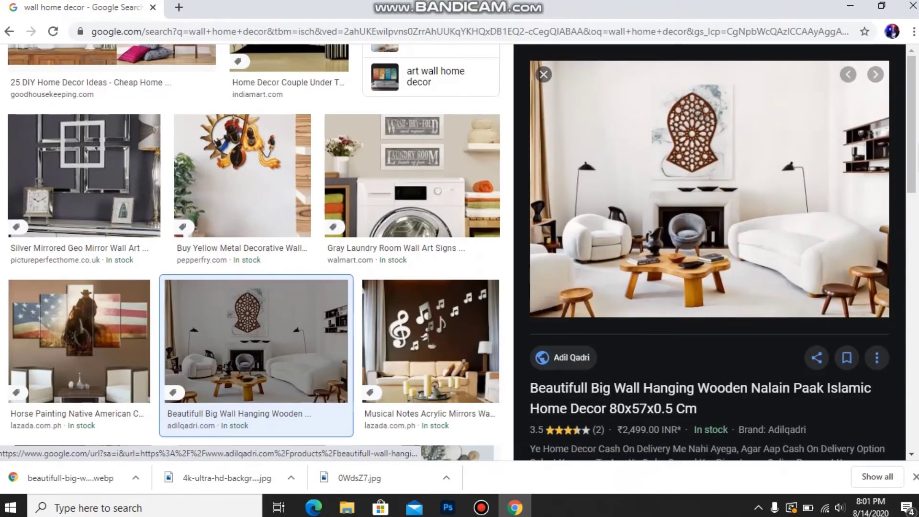
Step: Capture the preview with Lightshot and save it as Screenshot_1.png
{"action": "left_click", "coordinate": [758, 507]}
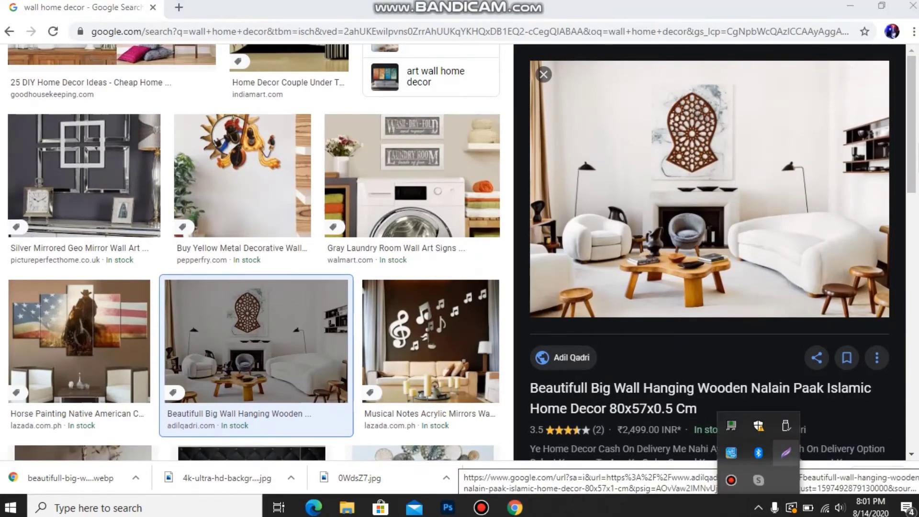
{"action": "left_click", "coordinate": [785, 452]}
{"action": "left_click_drag", "start_coordinate": [535, 61], "coordinate": [885, 308]}
{"action": "left_click", "coordinate": [853, 321]}
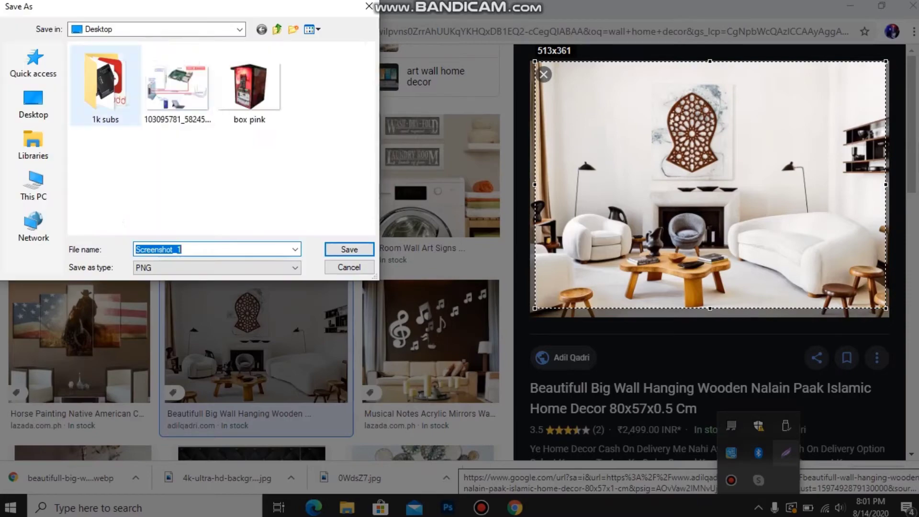
{"action": "key", "text": "Return"}
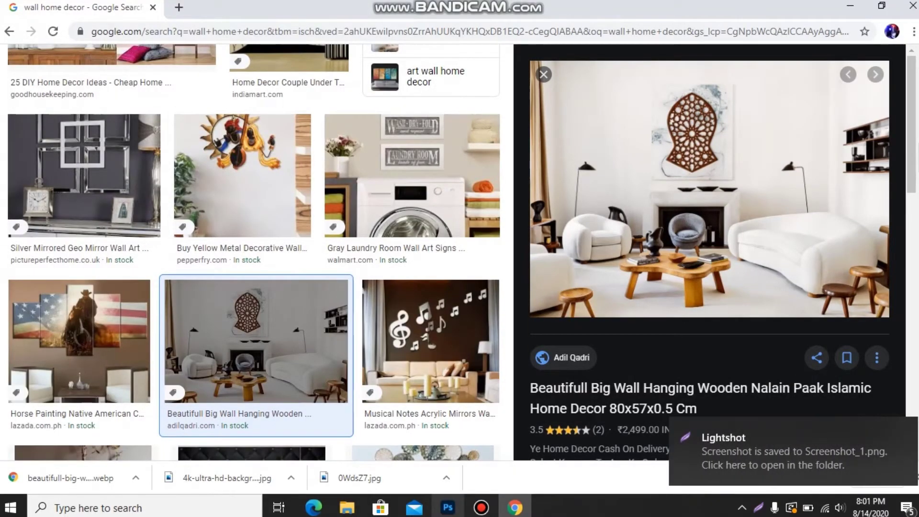
{"action": "left_click", "coordinate": [448, 507]}
Step: Open Screenshot_1.png from the Desktop as its own Photoshop document
{"action": "left_click", "coordinate": [24, 4]}
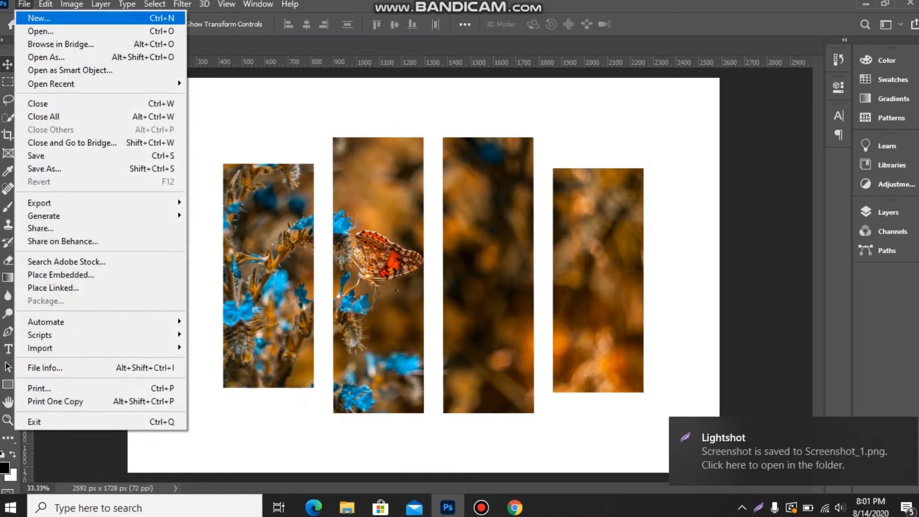
{"action": "left_click", "coordinate": [40, 29]}
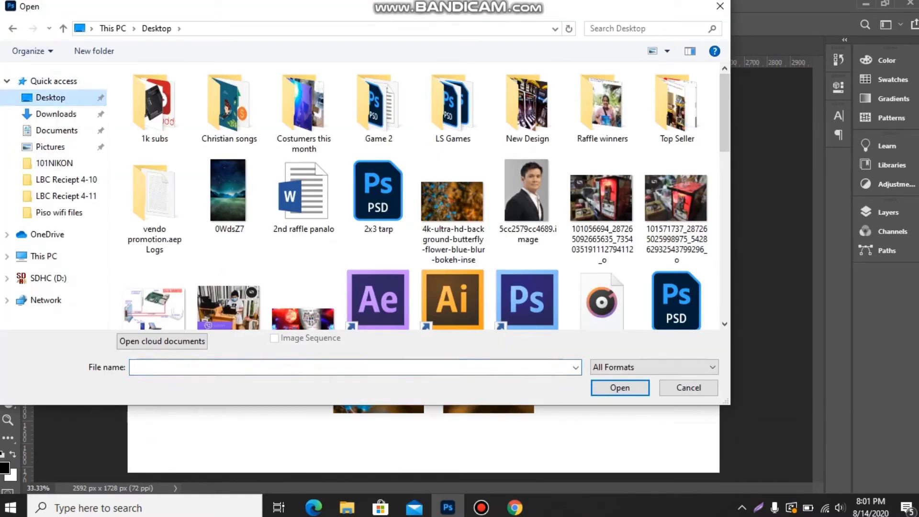
{"action": "scroll", "coordinate": [309, 294], "scroll_direction": "down", "scroll_amount": 3}
{"action": "scroll", "coordinate": [309, 294], "scroll_direction": "down", "scroll_amount": 5}
{"action": "scroll", "coordinate": [309, 293], "scroll_direction": "down", "scroll_amount": 3}
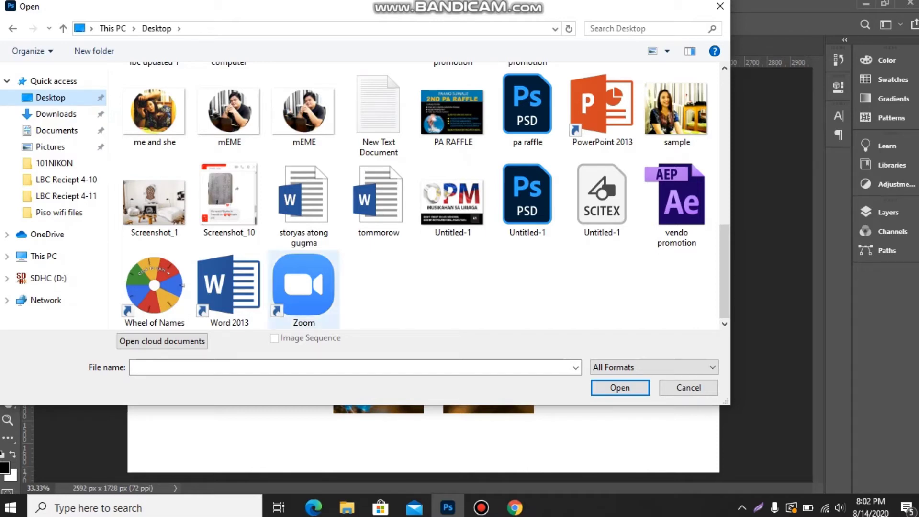
{"action": "mouse_move", "coordinate": [153, 201]}
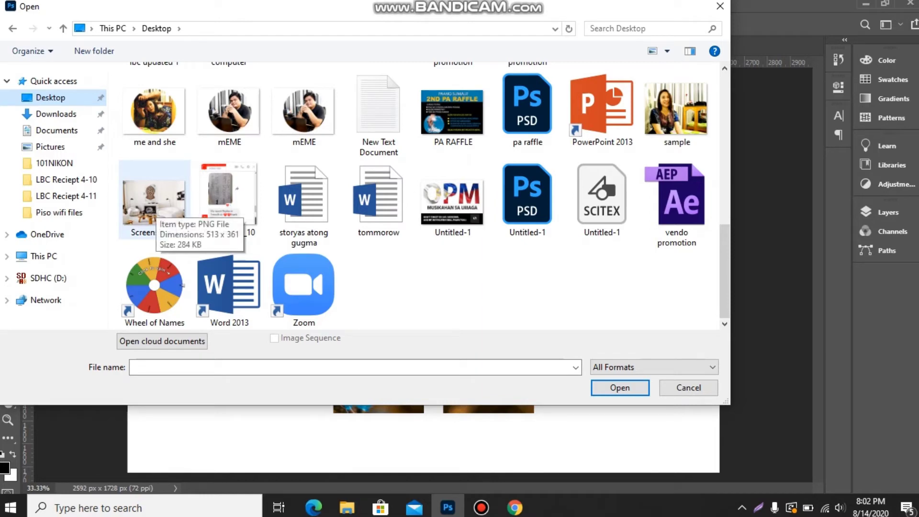
{"action": "double_click", "coordinate": [152, 201]}
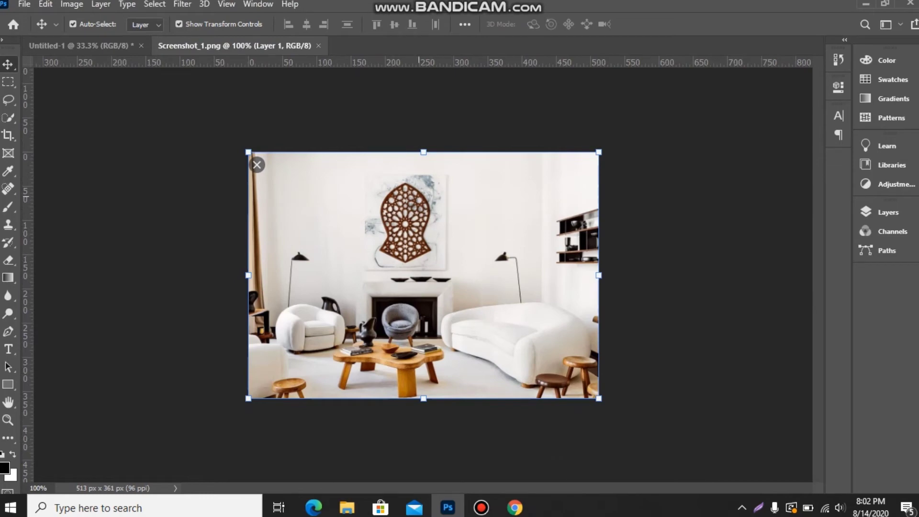
Step: Move the living-room screenshot into Untitled-1 and scale it to about 510% to cover the canvas
{"action": "mouse_move", "coordinate": [339, 198]}
{"action": "left_mouse_down"}
{"action": "mouse_move", "coordinate": [140, 71]}
{"action": "mouse_move", "coordinate": [81, 45]}
{"action": "mouse_move", "coordinate": [233, 161]}
{"action": "left_mouse_up"}
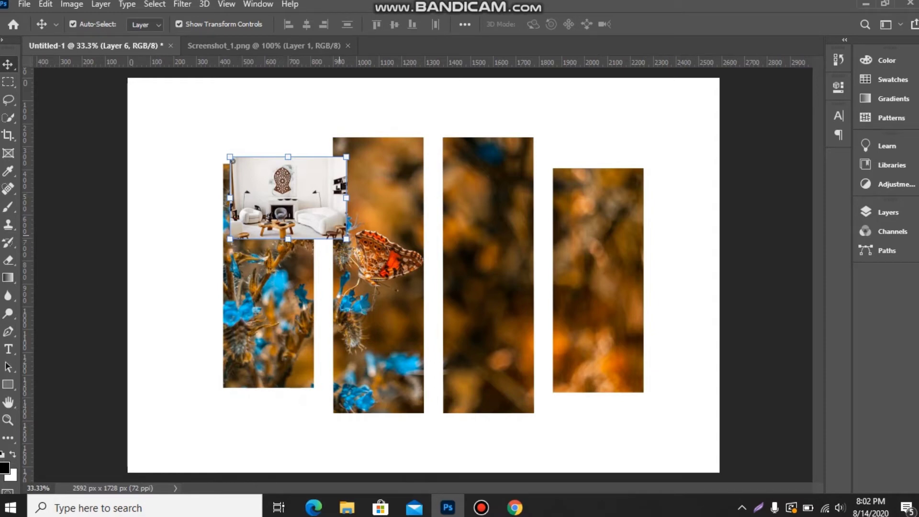
{"action": "left_click_drag", "start_coordinate": [346, 238], "coordinate": [677, 472]}
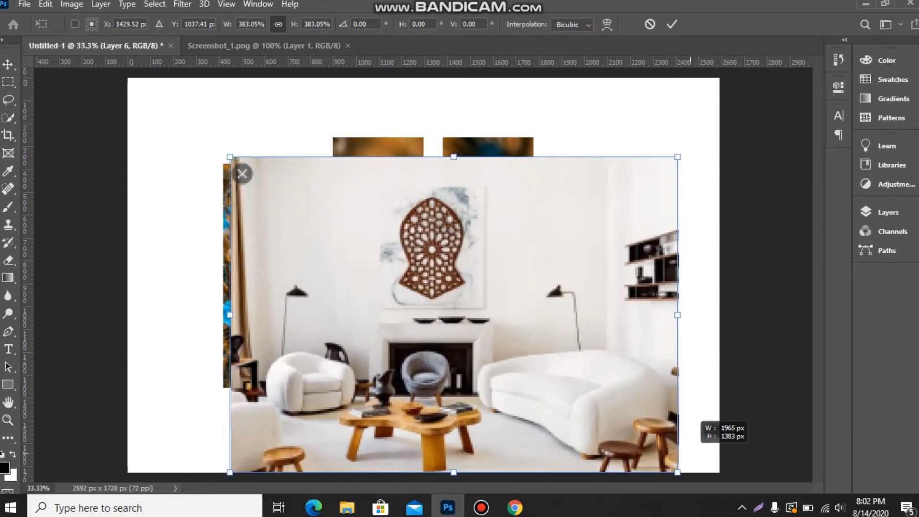
{"action": "left_click_drag", "start_coordinate": [230, 156], "coordinate": [127, 84]}
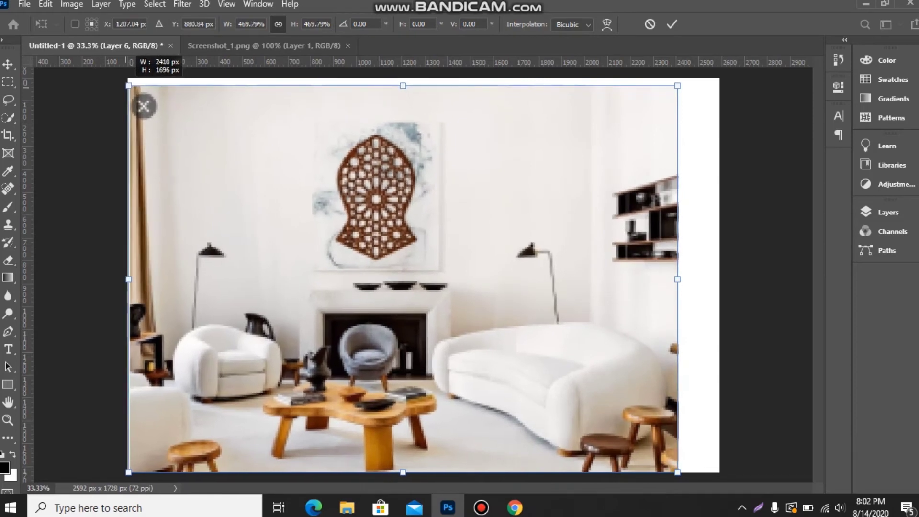
{"action": "left_click_drag", "start_coordinate": [403, 84], "coordinate": [403, 78]}
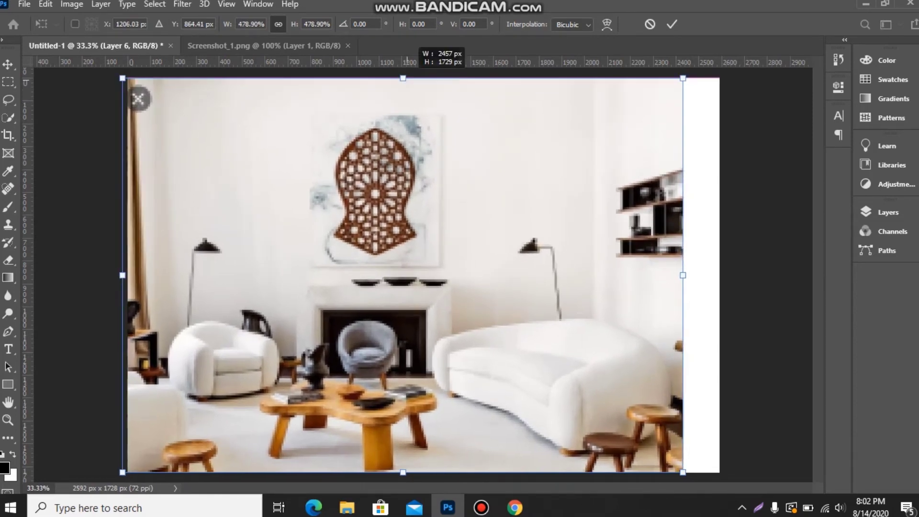
{"action": "left_click_drag", "start_coordinate": [683, 275], "coordinate": [718, 276]}
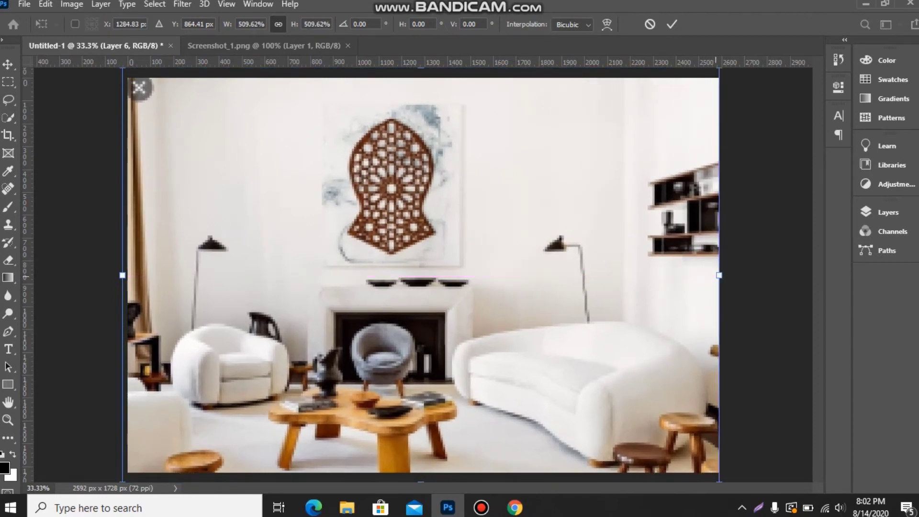
{"action": "left_click_drag", "start_coordinate": [575, 263], "coordinate": [581, 263]}
{"action": "key", "text": "Return"}
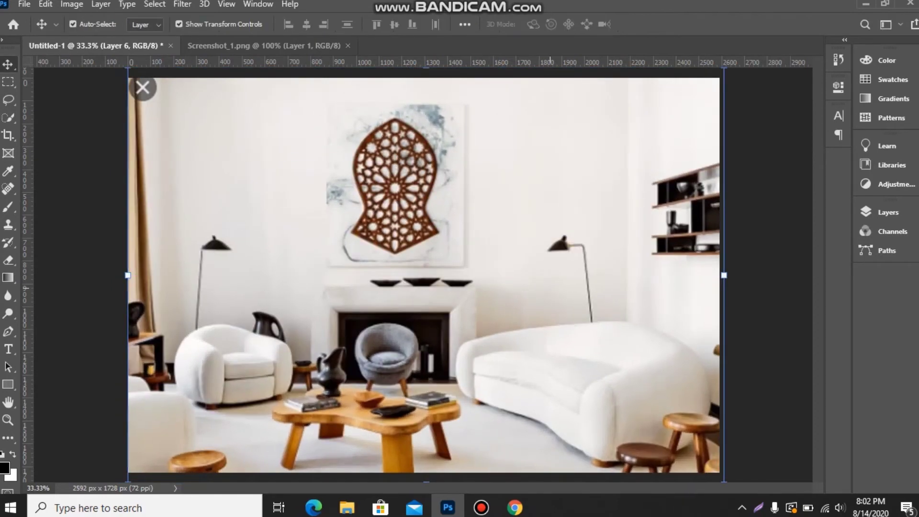
Step: Cover the wall art above the fireplace with a rectangle filled in sampled wall colour #eeeae7
{"action": "key", "text": "ctrl+e"}
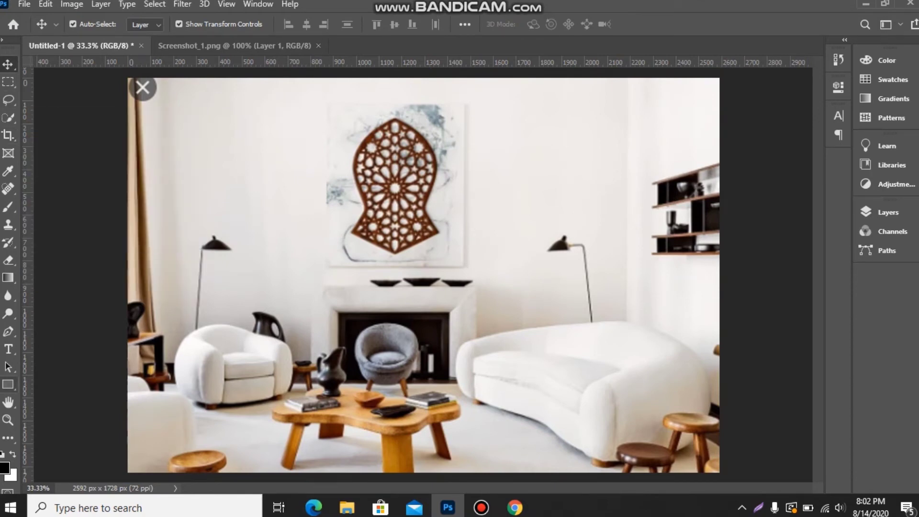
{"action": "left_click", "coordinate": [8, 384]}
{"action": "left_click", "coordinate": [69, 384]}
{"action": "left_click_drag", "start_coordinate": [316, 91], "coordinate": [476, 270]}
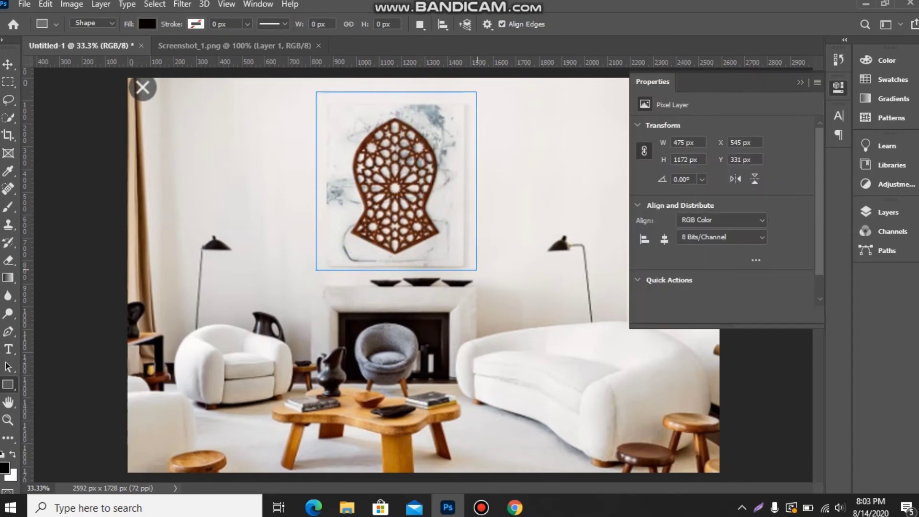
{"action": "left_click", "coordinate": [888, 212]}
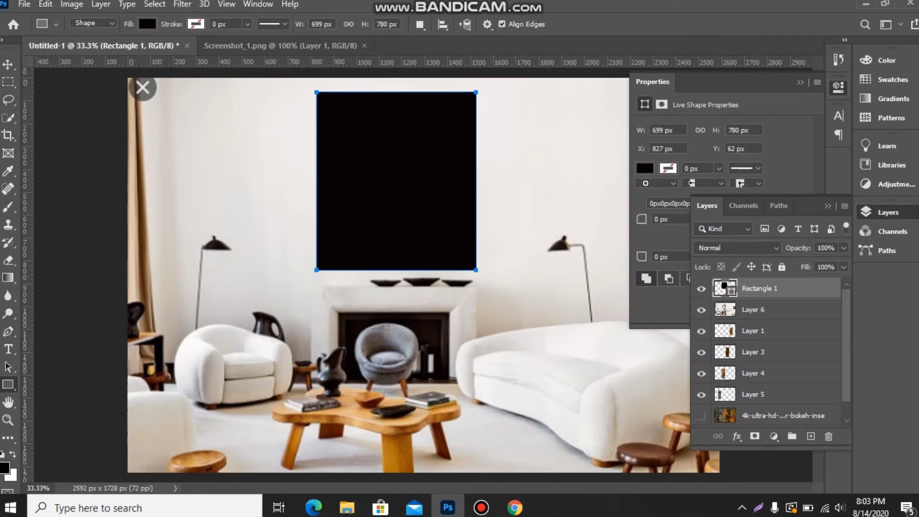
{"action": "double_click", "coordinate": [724, 287]}
{"action": "left_click", "coordinate": [267, 153]}
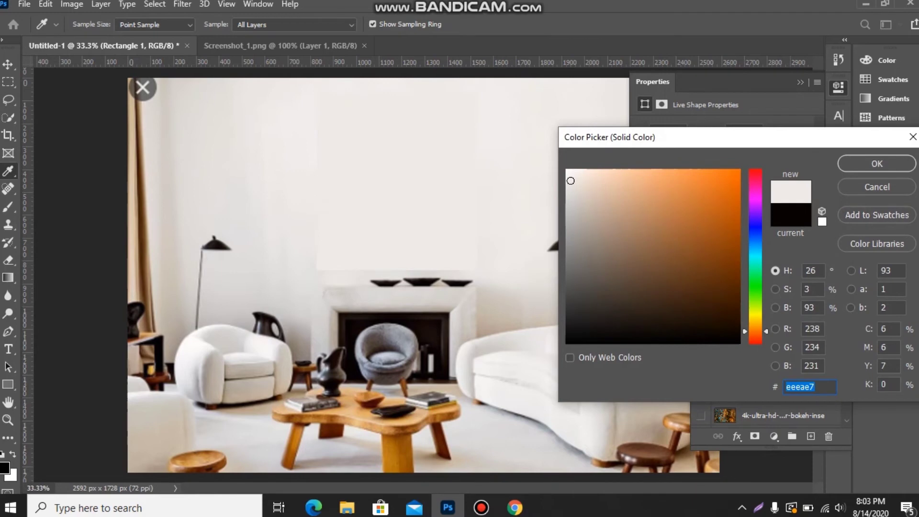
{"action": "left_click", "coordinate": [877, 163]}
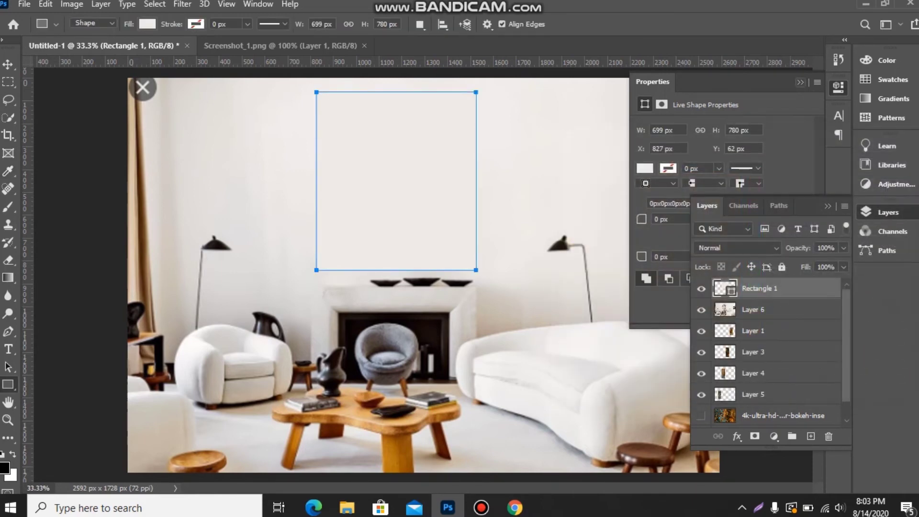
{"action": "left_click", "coordinate": [838, 87]}
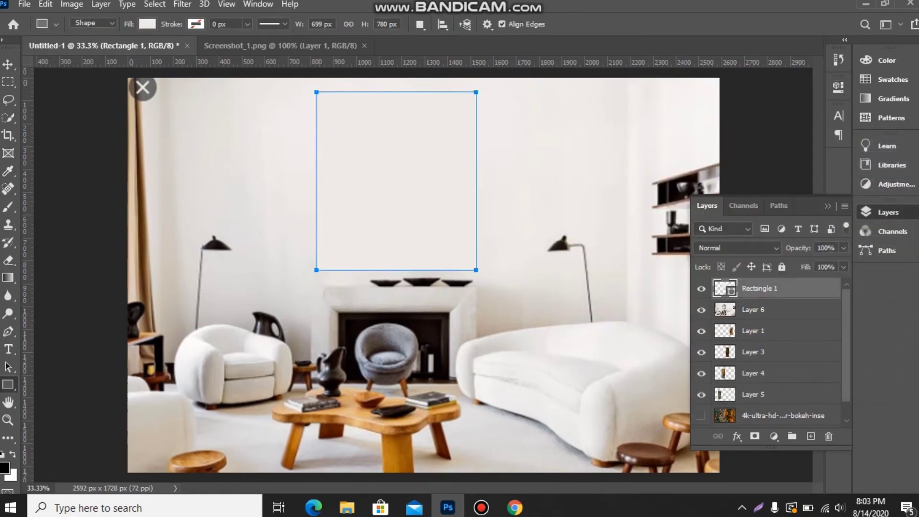
{"action": "key", "text": "Delete"}
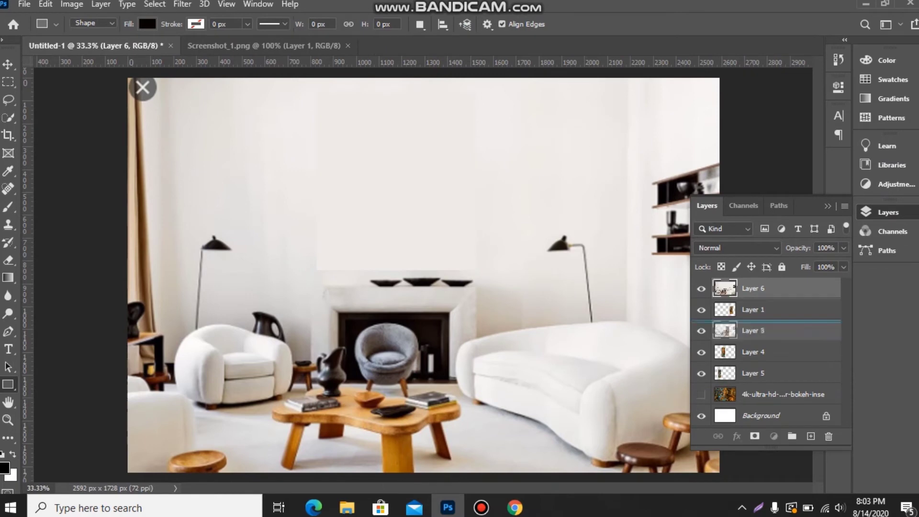
Step: Put the room photo layer below the strips and select all four butterfly strips
{"action": "left_click_drag", "start_coordinate": [753, 288], "coordinate": [752, 383]}
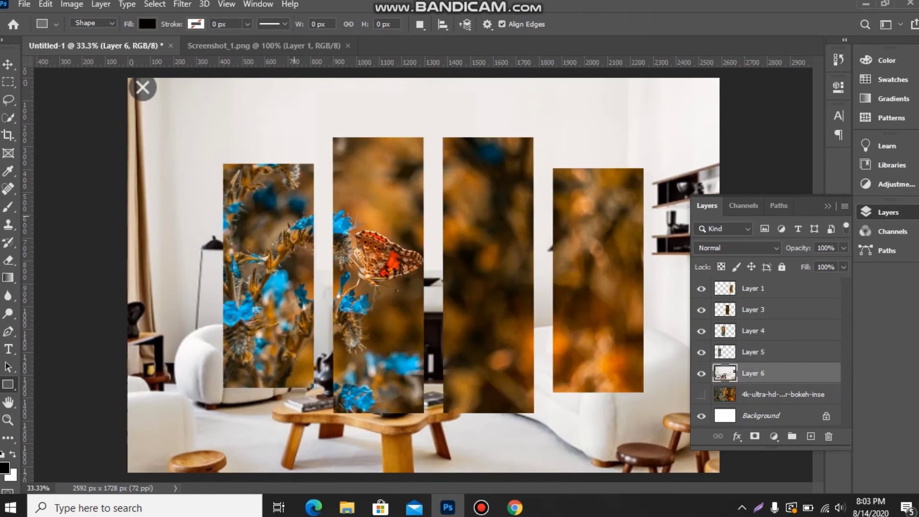
{"action": "key", "text": "v"}
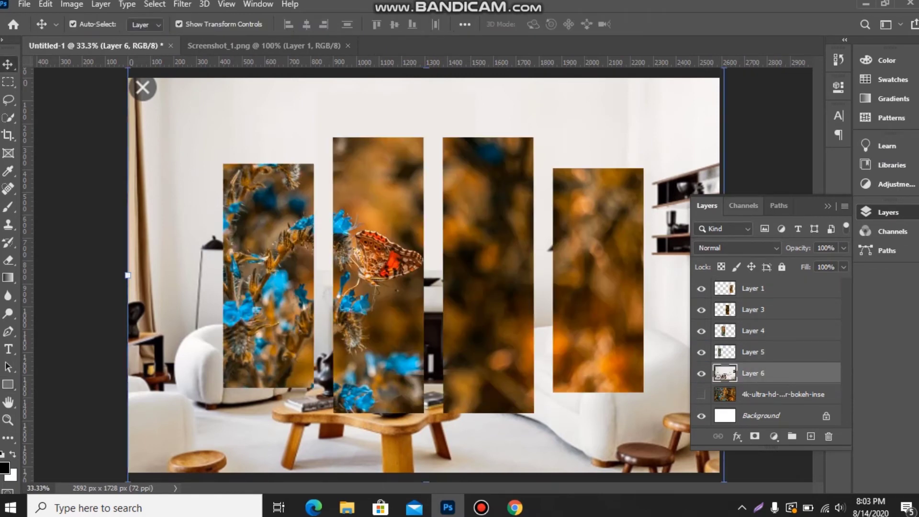
{"action": "left_click", "coordinate": [888, 211]}
{"action": "left_click", "coordinate": [610, 220]}
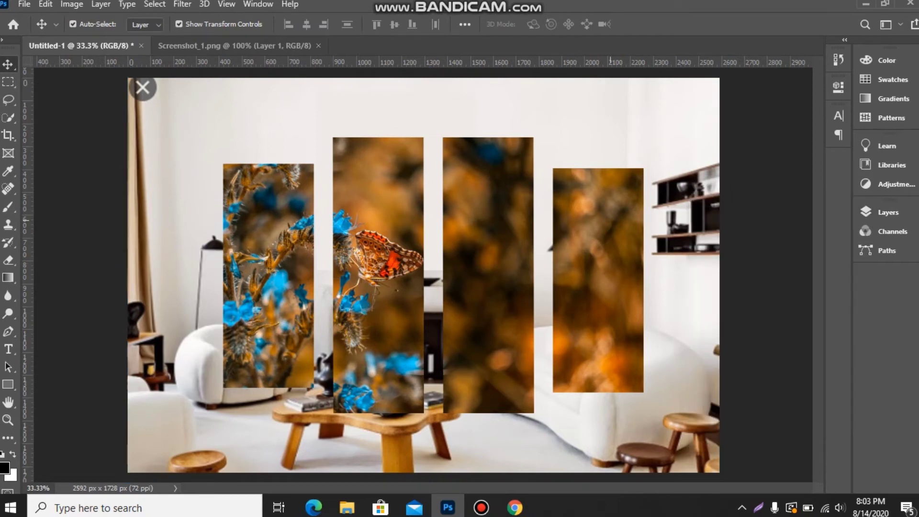
{"action": "left_click", "coordinate": [488, 268], "text": "shift"}
{"action": "left_click", "coordinate": [378, 268], "text": "shift"}
{"action": "left_click", "coordinate": [268, 268], "text": "shift"}
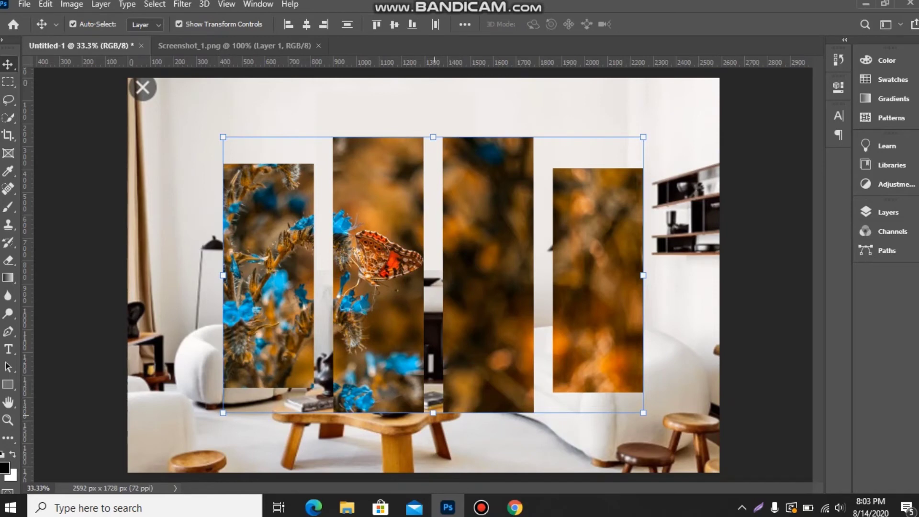
Step: Scale the four strips to about 56% and place them on the wall above the fireplace
{"action": "key", "text": "ctrl+t"}
{"action": "left_click_drag", "start_coordinate": [433, 412], "coordinate": [433, 289]}
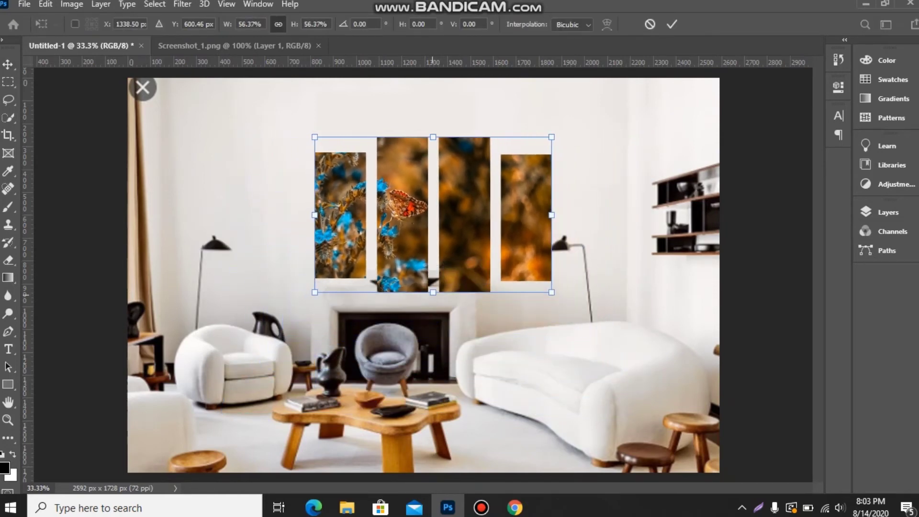
{"action": "left_click_drag", "start_coordinate": [455, 201], "coordinate": [410, 163]}
{"action": "key", "text": "Return"}
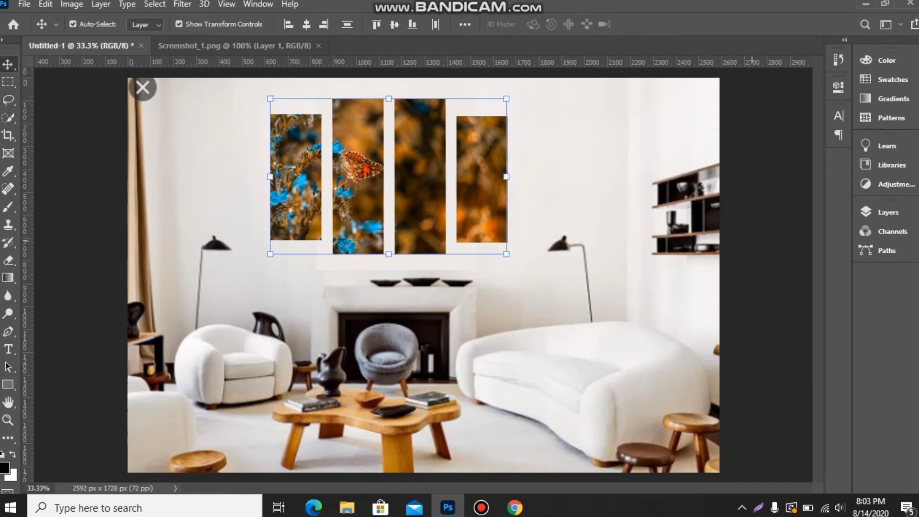
{"action": "key", "text": "ctrl+minus"}
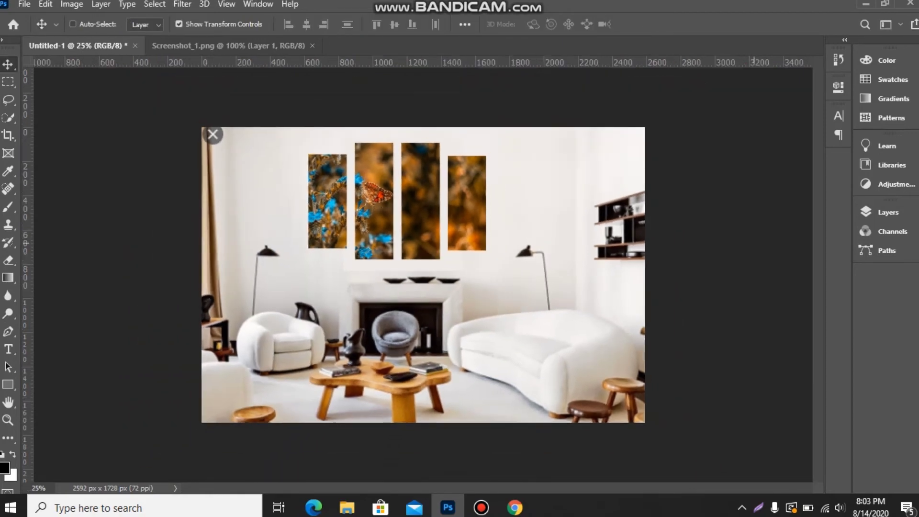
Step: Nudge the strips, especially the rightmost, so the four panels sit evenly spaced
{"action": "left_click_drag", "start_coordinate": [337, 178], "coordinate": [344, 178]}
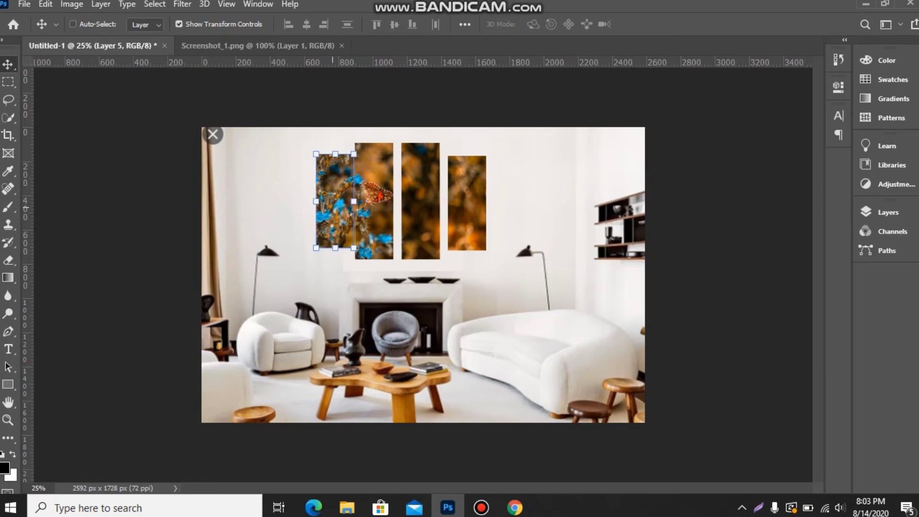
{"action": "left_click_drag", "start_coordinate": [345, 178], "coordinate": [342, 178]}
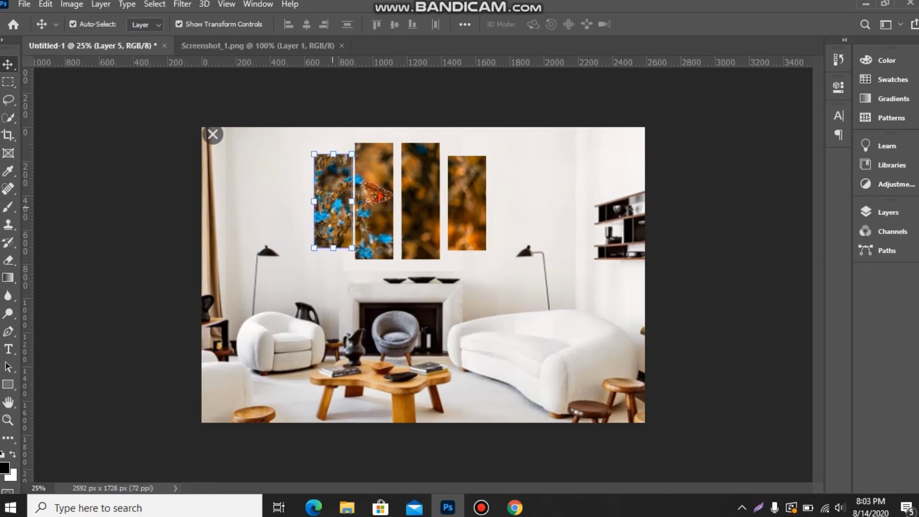
{"action": "left_click_drag", "start_coordinate": [420, 201], "coordinate": [414, 201]}
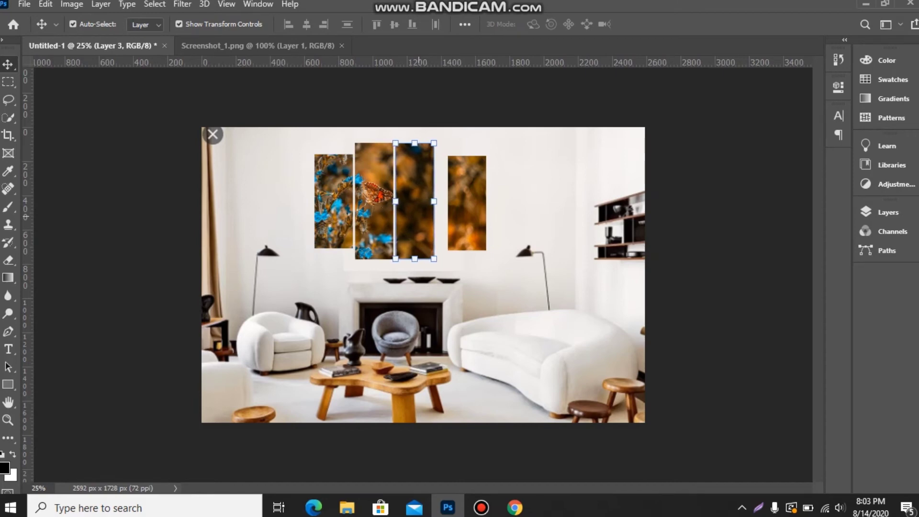
{"action": "left_click_drag", "start_coordinate": [467, 201], "coordinate": [460, 201]}
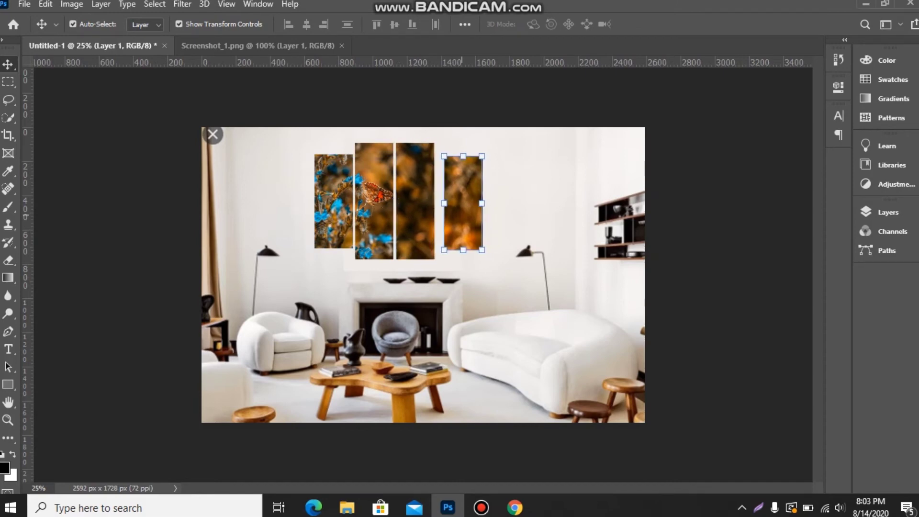
{"action": "key", "text": "shift+Left"}
{"action": "key", "text": "shift+Left"}
{"action": "key", "text": "shift+Left"}
{"action": "key", "text": "shift+Left"}
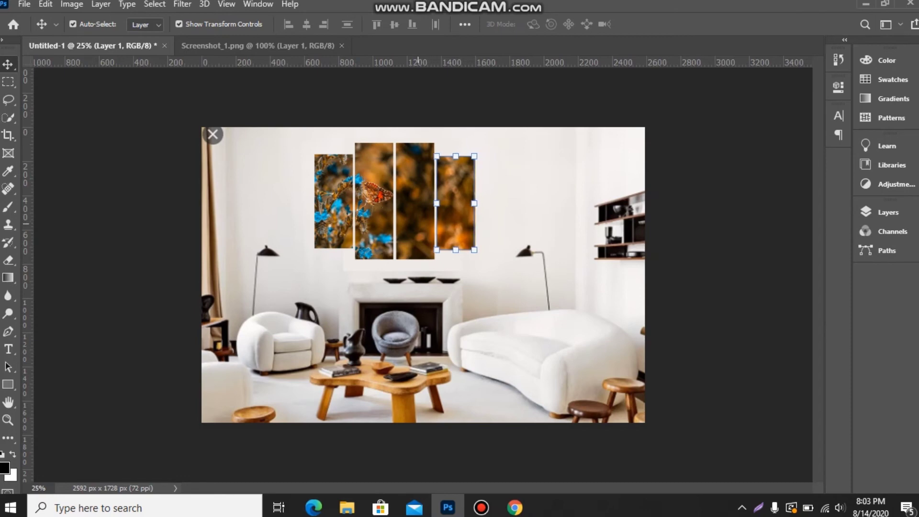
{"action": "key", "text": "ctrl+d"}
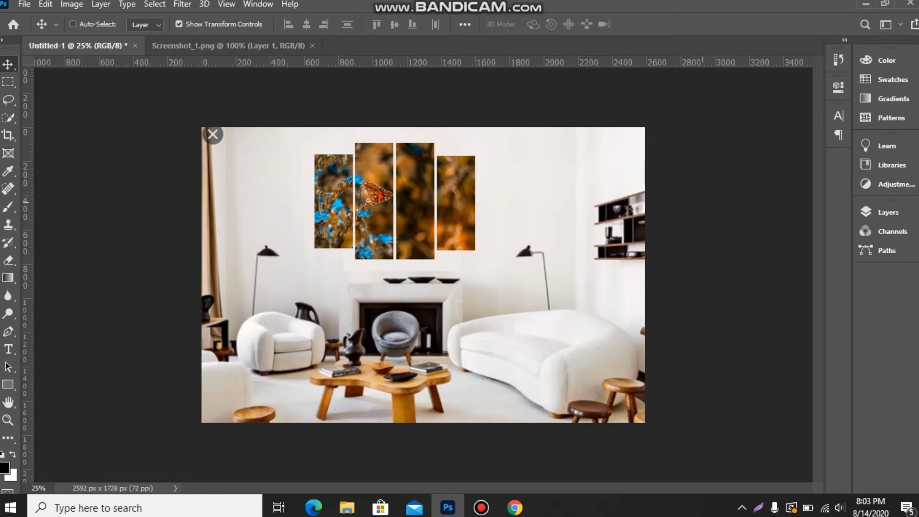
{"action": "key", "text": "ctrl+plus"}
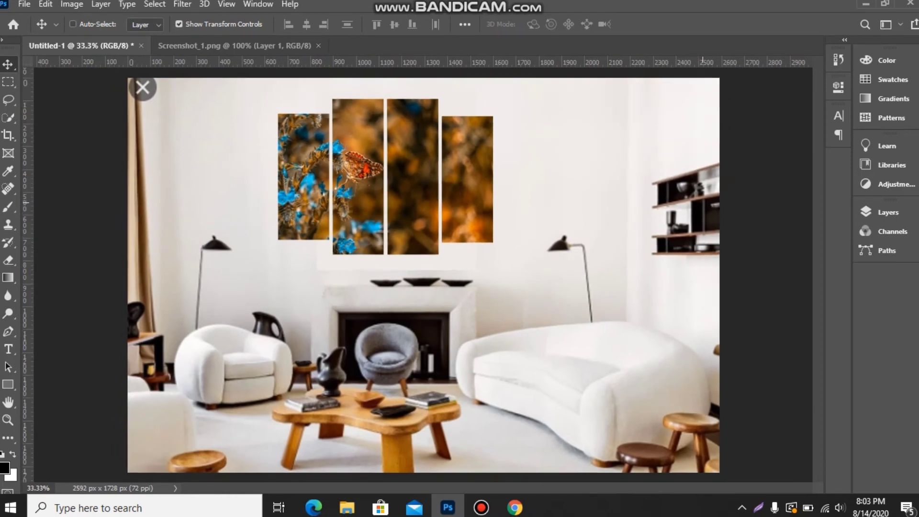
{"action": "key", "text": "ctrl+minus"}
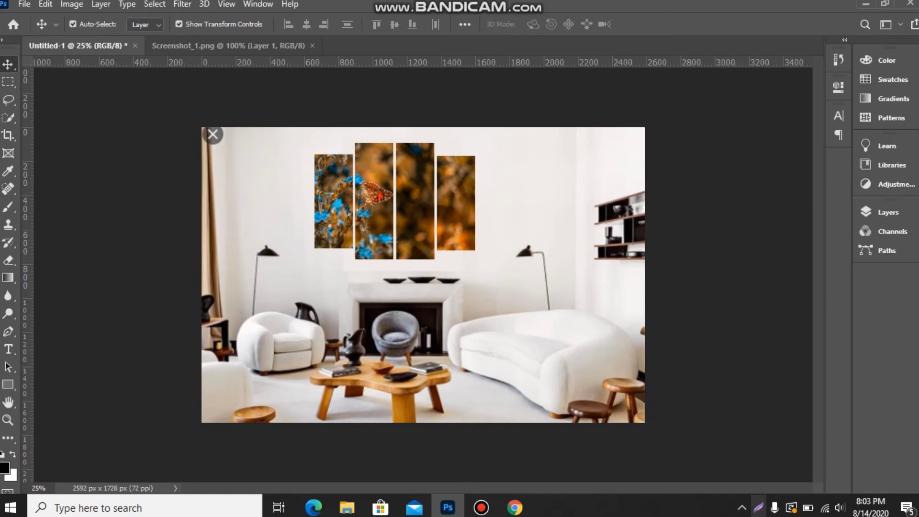
Step: Open the Desktop folder in File Explorer, then start Save As in Photoshop
{"action": "key", "text": "super+e"}
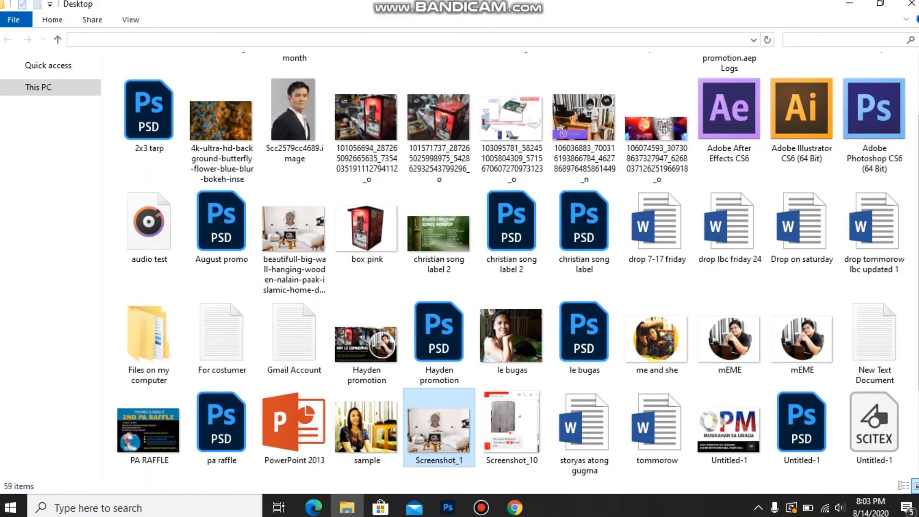
{"action": "key", "text": "alt+Tab"}
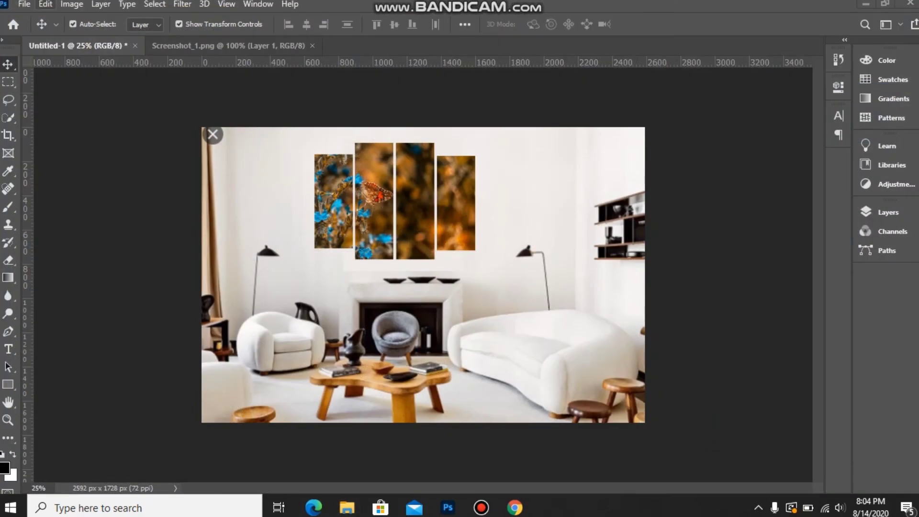
{"action": "key", "text": "alt+f"}
{"action": "key", "text": "a"}
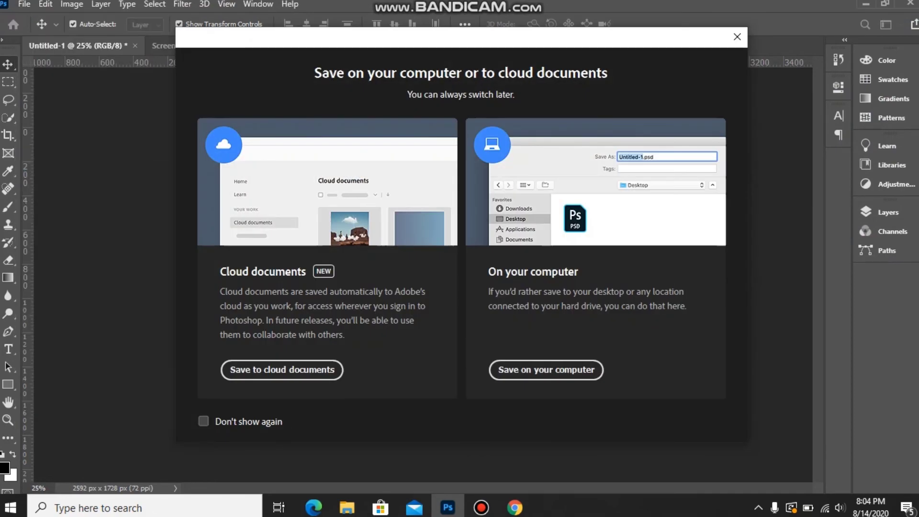
Step: Save the mockup on the computer as JPEG 'wall decor' at quality 12
{"action": "left_click", "coordinate": [546, 369]}
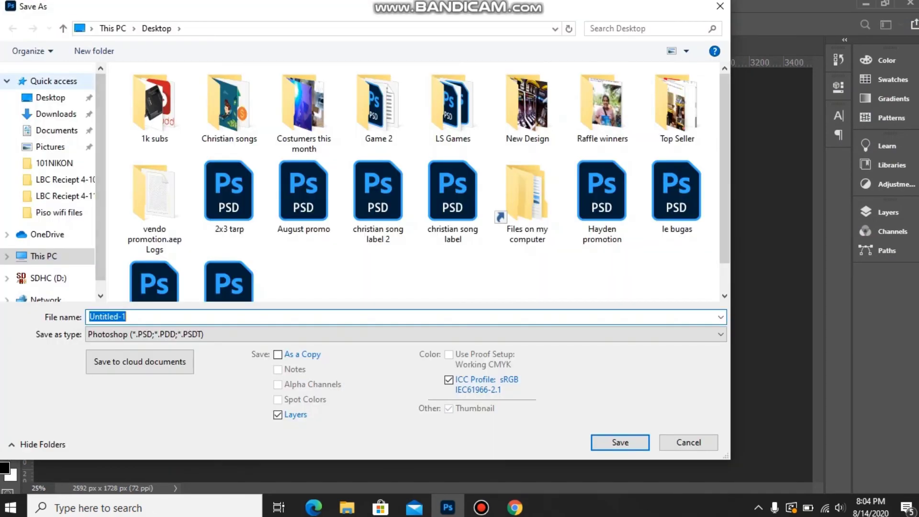
{"action": "key", "text": "Tab"}
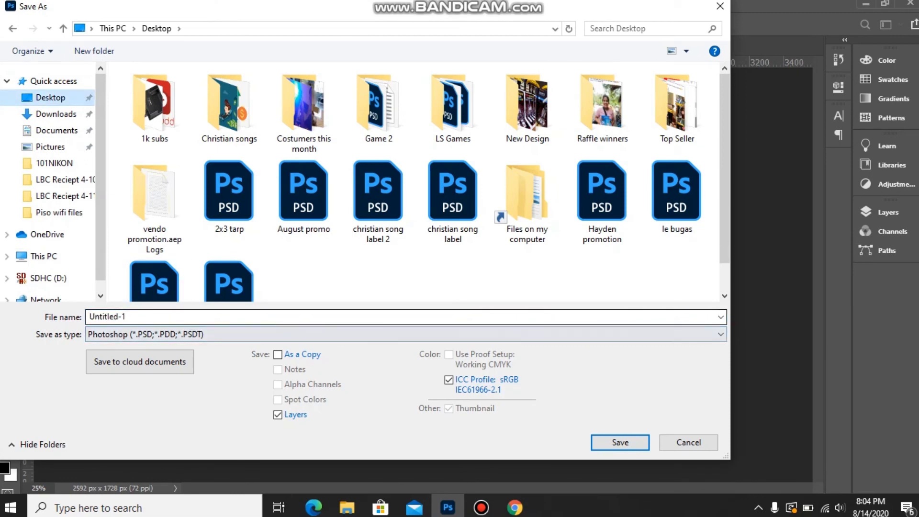
{"action": "type", "text": "wall dec"}
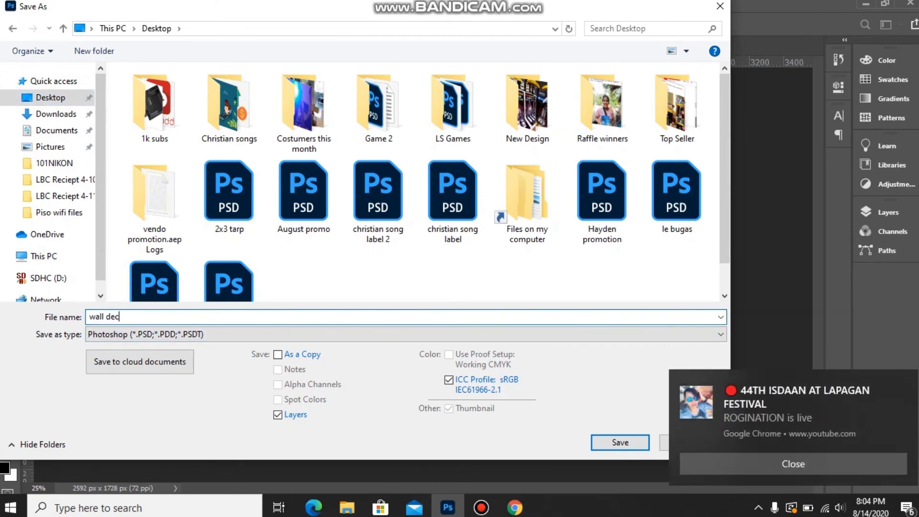
{"action": "key", "text": "alt+Down"}
{"action": "key", "text": "Down"}
{"action": "key", "text": "Down"}
{"action": "key", "text": "Down"}
{"action": "key", "text": "Down"}
{"action": "key", "text": "Return"}
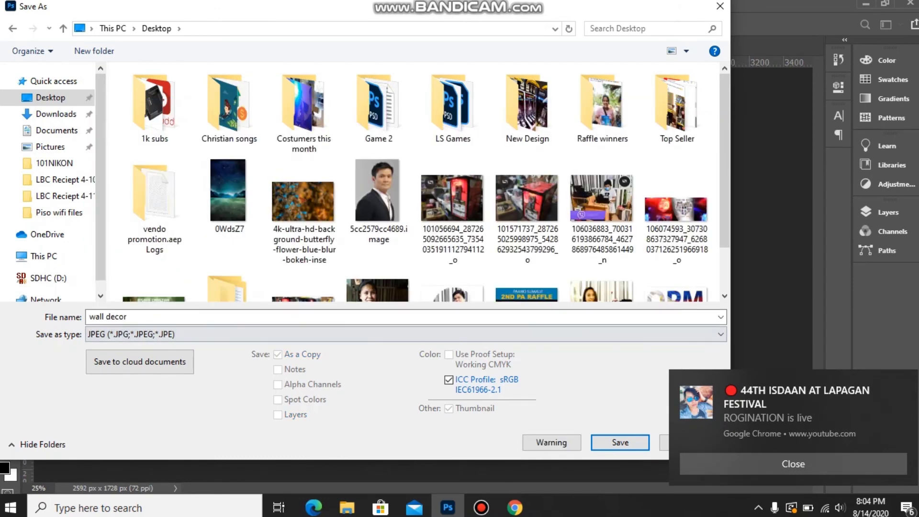
{"action": "key", "text": "Return"}
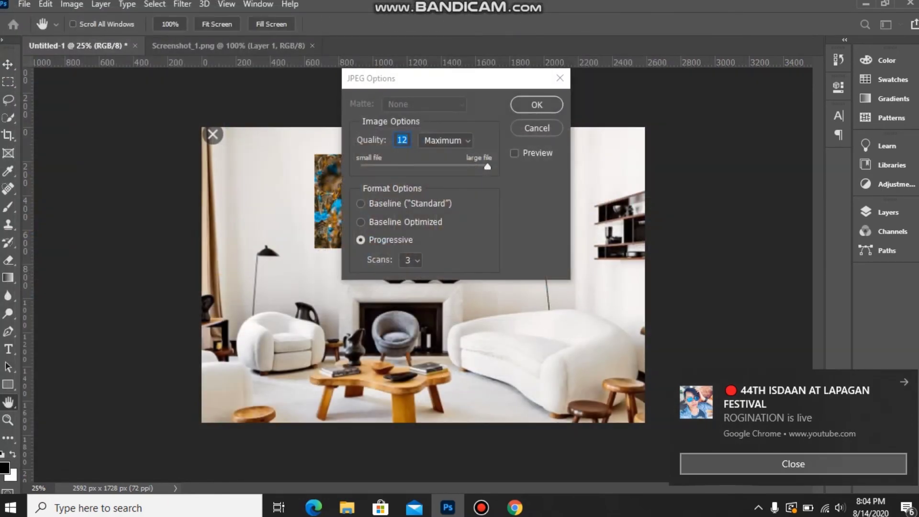
{"action": "key", "text": "Return"}
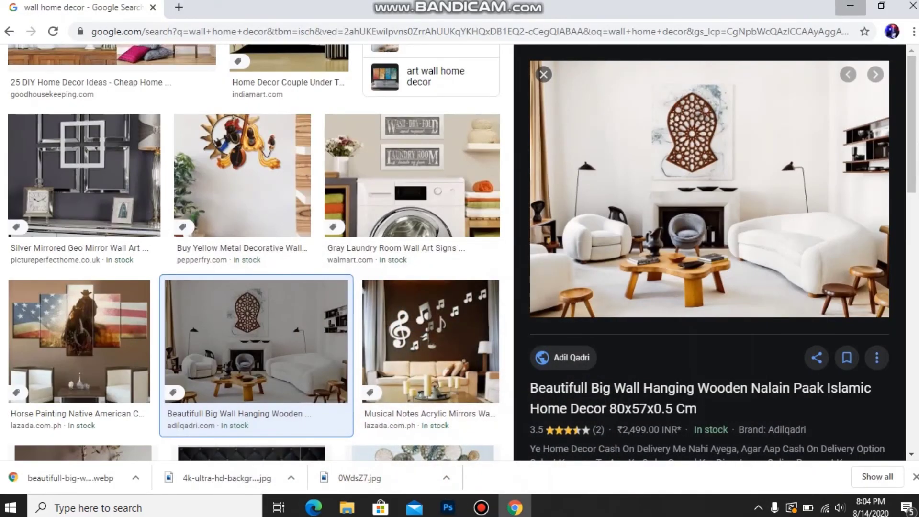
Step: View wall decor.jpg from the desktop in Photos, then return to Photoshop
{"action": "left_click", "coordinate": [850, 6]}
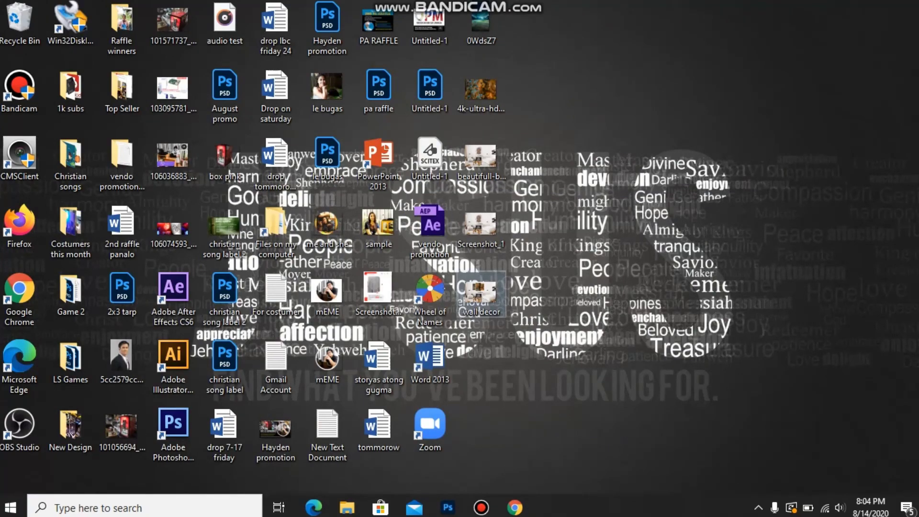
{"action": "double_click", "coordinate": [460, 287]}
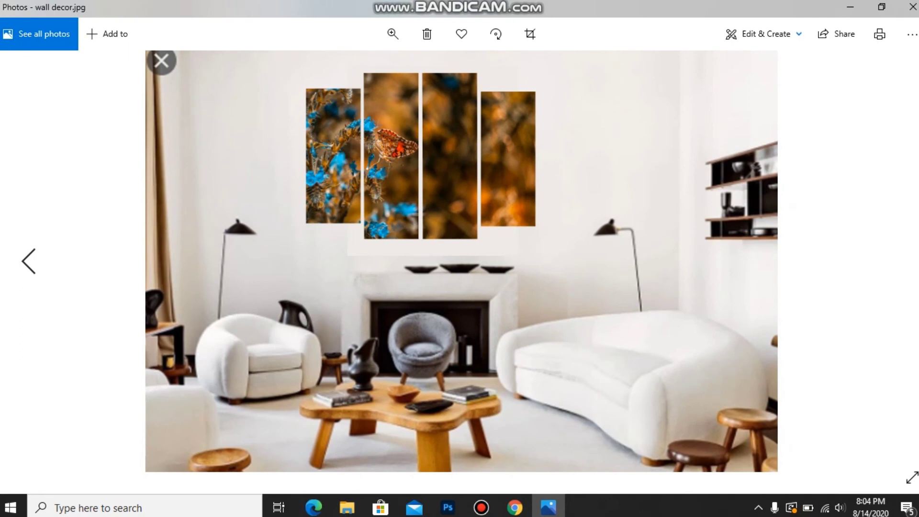
{"action": "left_click", "coordinate": [447, 507]}
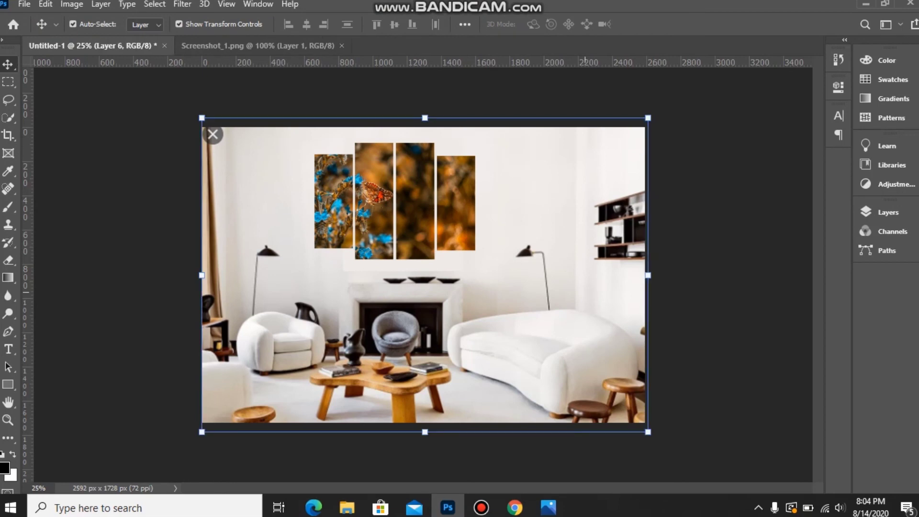
Step: Remove the room photo and scale the four butterfly strips to about 225% to fill the canvas
{"action": "key", "text": "Escape"}
{"action": "left_click_drag", "start_coordinate": [301, 137], "coordinate": [483, 229]}
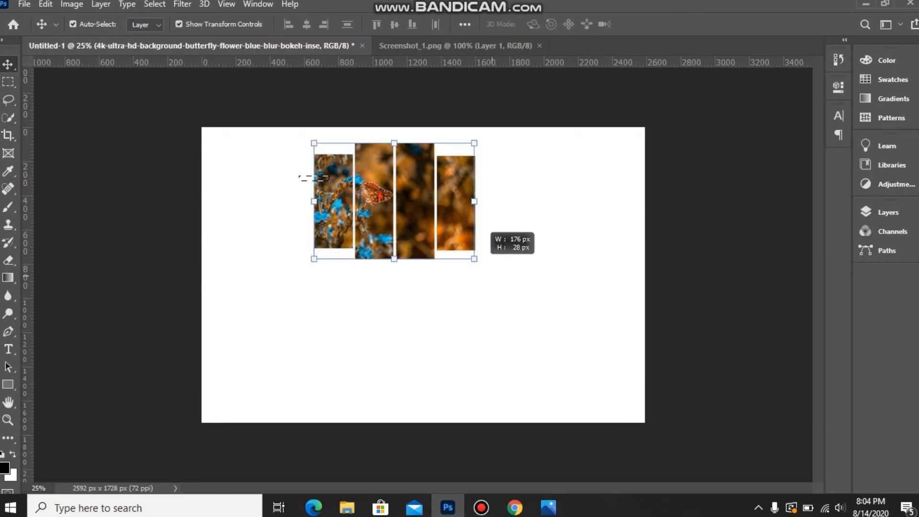
{"action": "key", "text": "ctrl+t"}
{"action": "left_click_drag", "start_coordinate": [393, 258], "coordinate": [397, 287]}
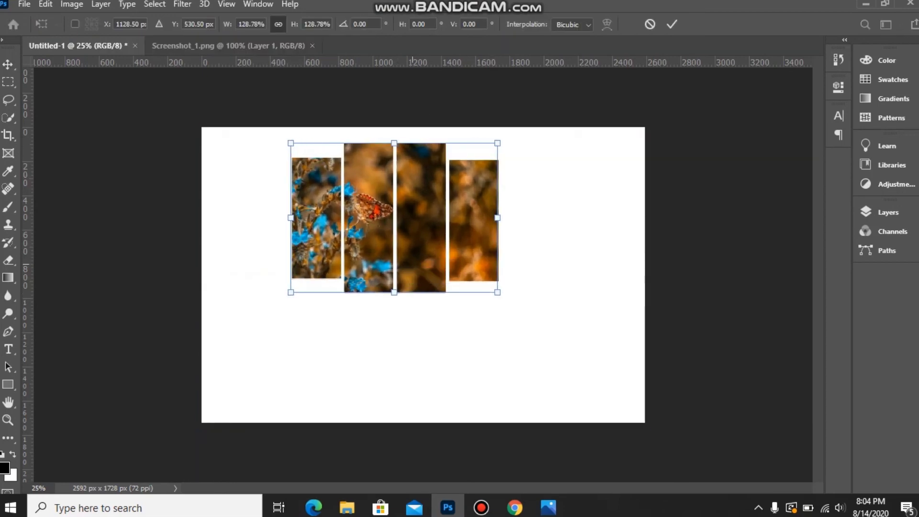
{"action": "left_click_drag", "start_coordinate": [429, 234], "coordinate": [457, 294]}
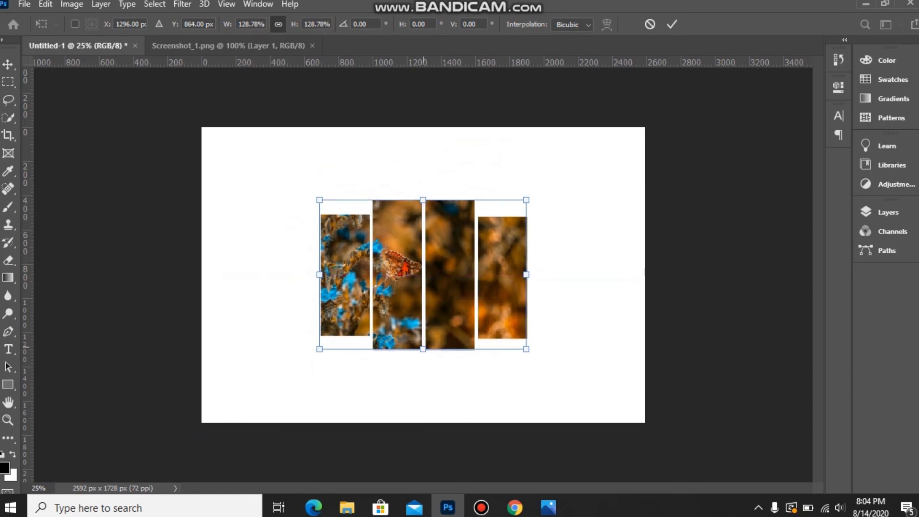
{"action": "left_click_drag", "start_coordinate": [422, 349], "coordinate": [422, 408]}
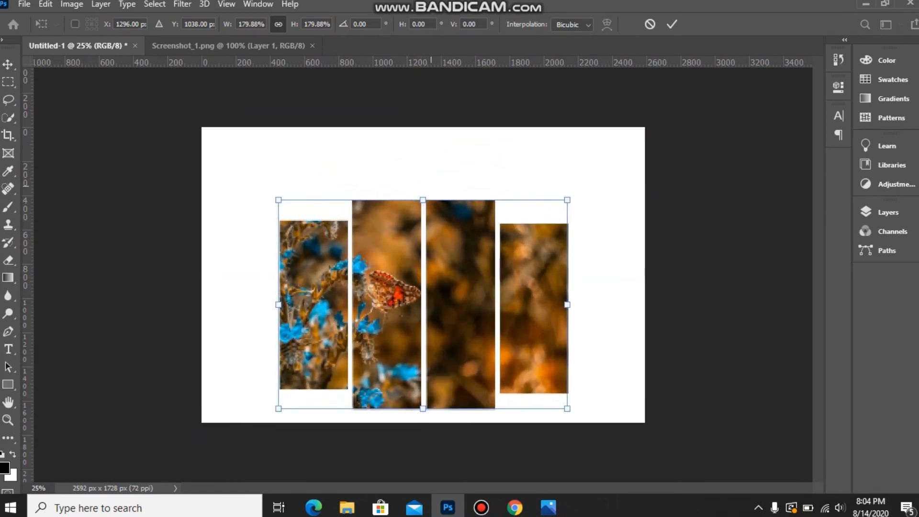
{"action": "left_click_drag", "start_coordinate": [422, 200], "coordinate": [422, 148]}
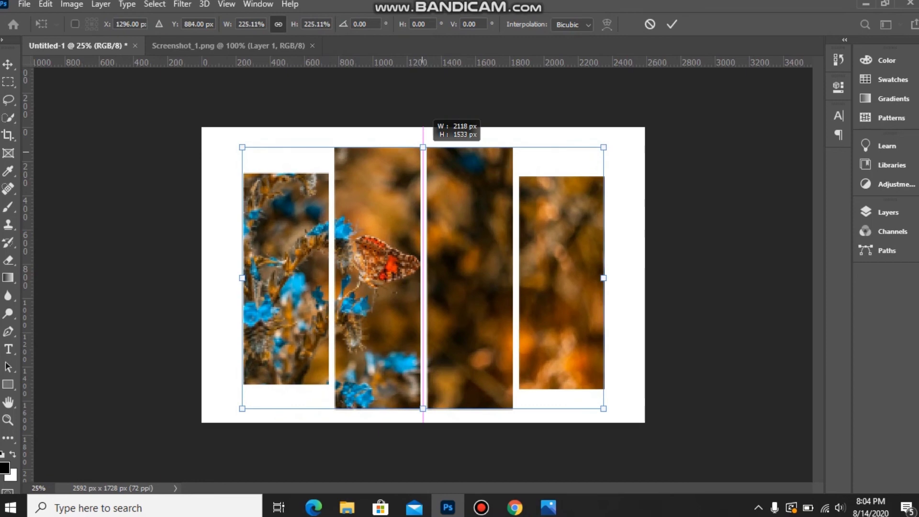
{"action": "key", "text": "Return"}
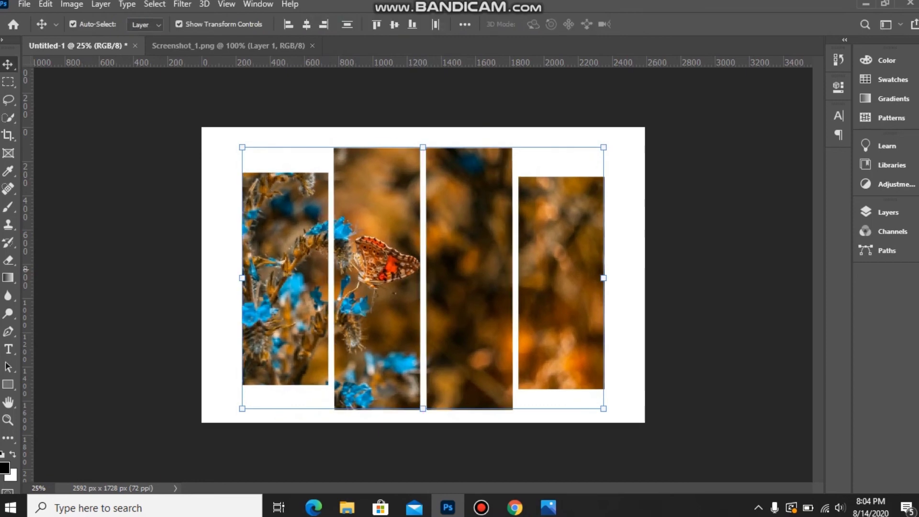
Step: Shift the strips slightly up, zoom in to inspect, then bring up the wall decor.jpg preview
{"action": "left_click_drag", "start_coordinate": [531, 206], "coordinate": [531, 202]}
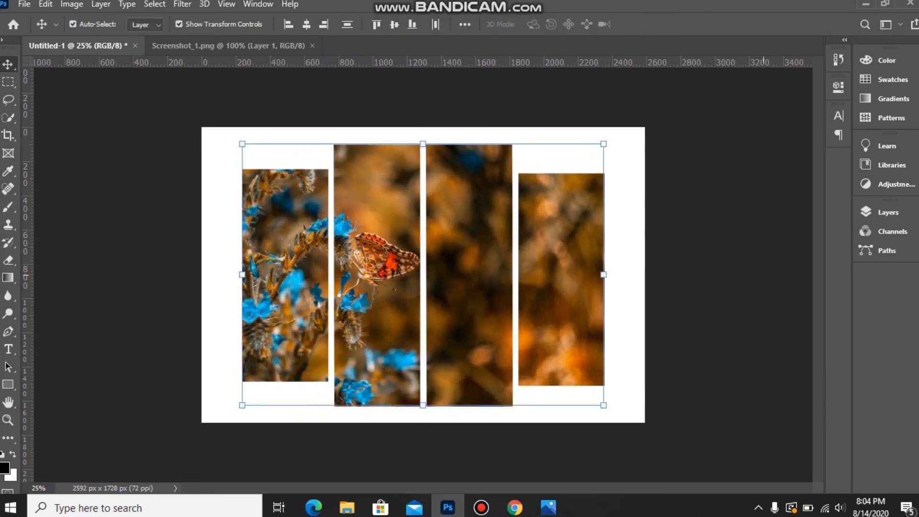
{"action": "left_click", "coordinate": [73, 24]}
{"action": "key", "text": "ctrl+plus"}
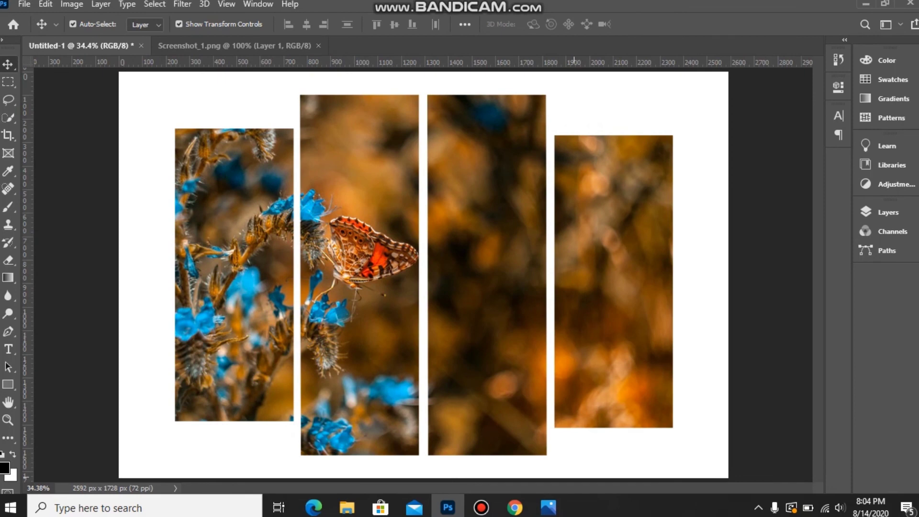
{"action": "left_click", "coordinate": [548, 506]}
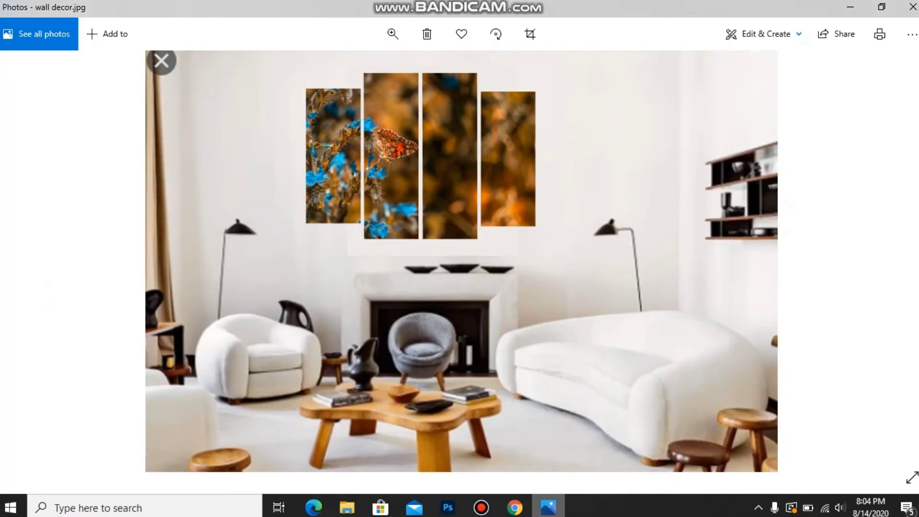